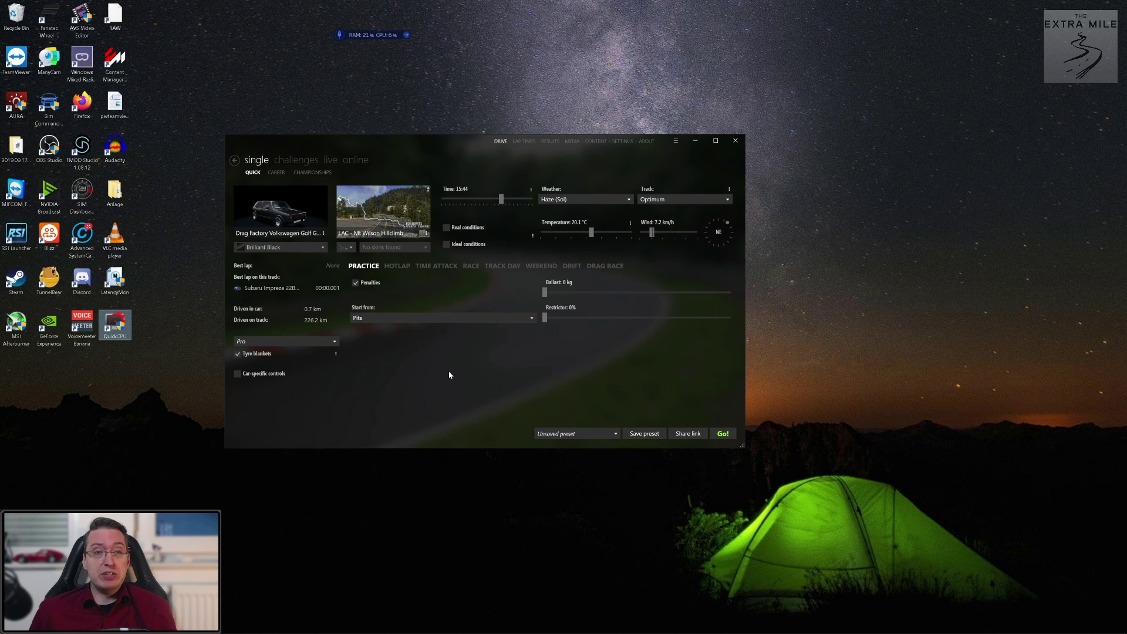
Switch to Firefox, search Google for "content manager assetto corsa" and open the Content Manager page on AC Stuff
key("alt+Tab")
key("alt+Tab")
key("alt+Tab")
key("alt+Tab")
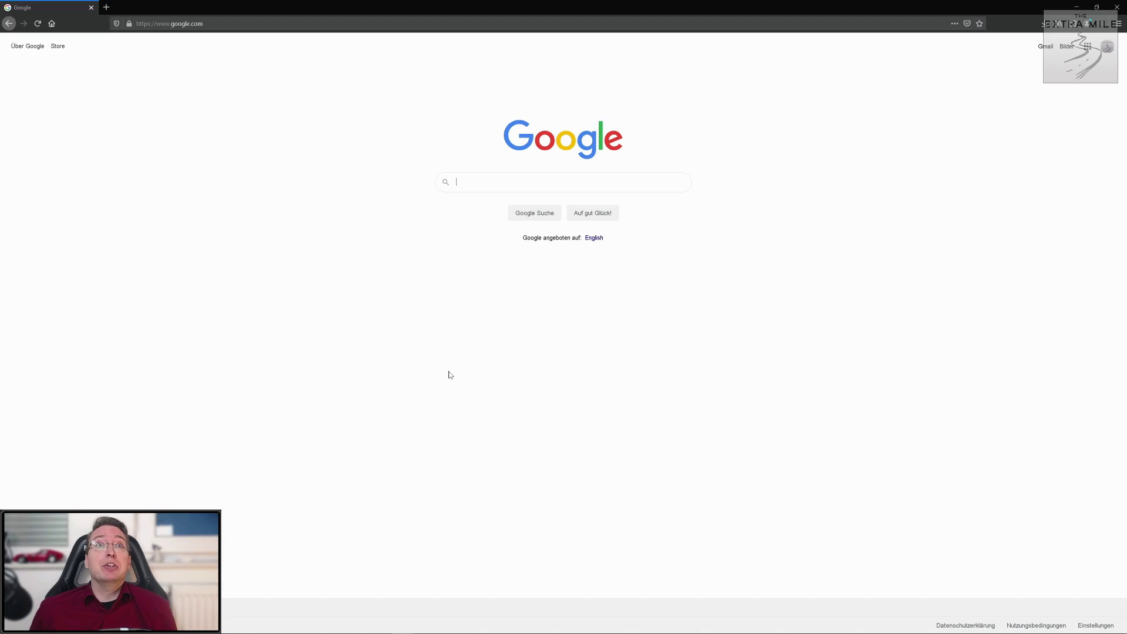
type("content mananger assetto")
key("Down")
key("Return")
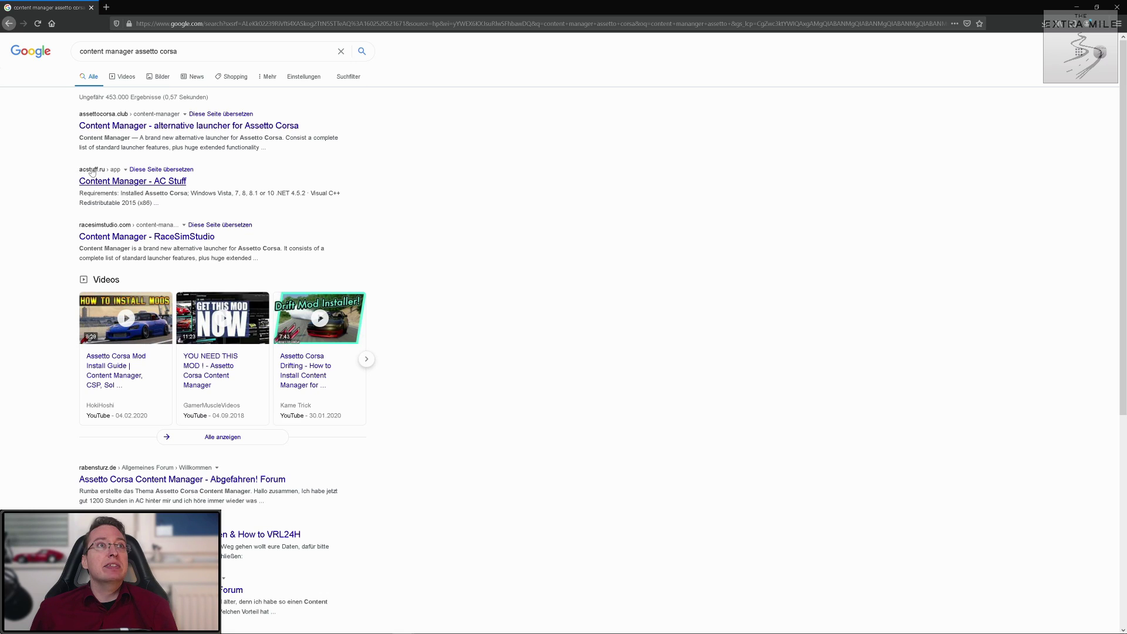
left_click(114, 182)
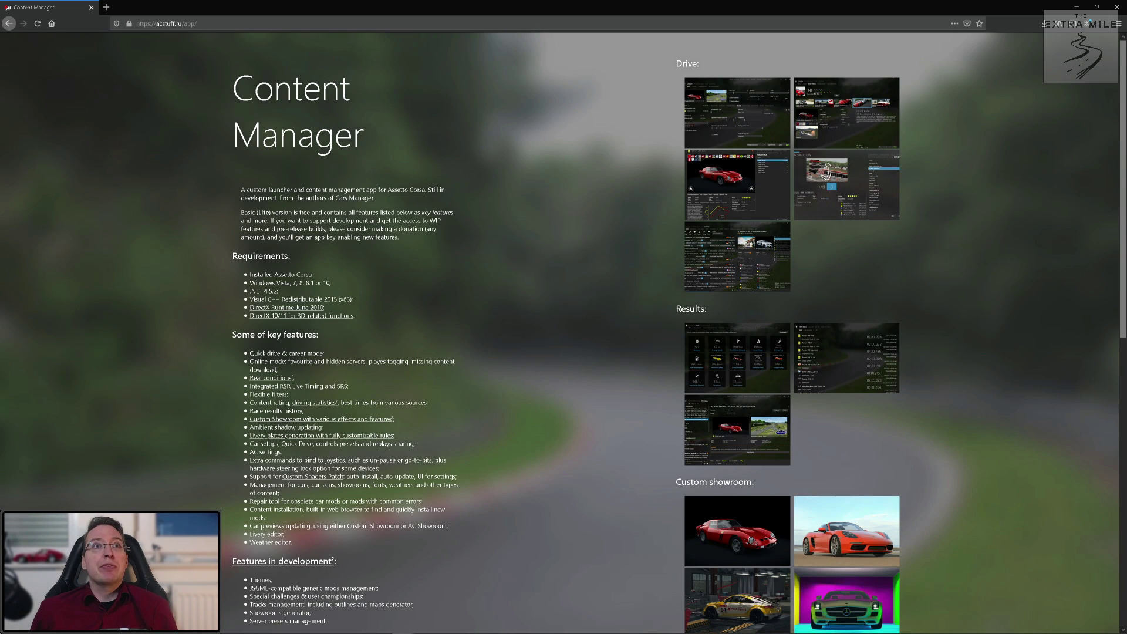
Review the key features list, then download Content Manager directly from the page and save latest.zip
scroll(564, 328, "down", 3)
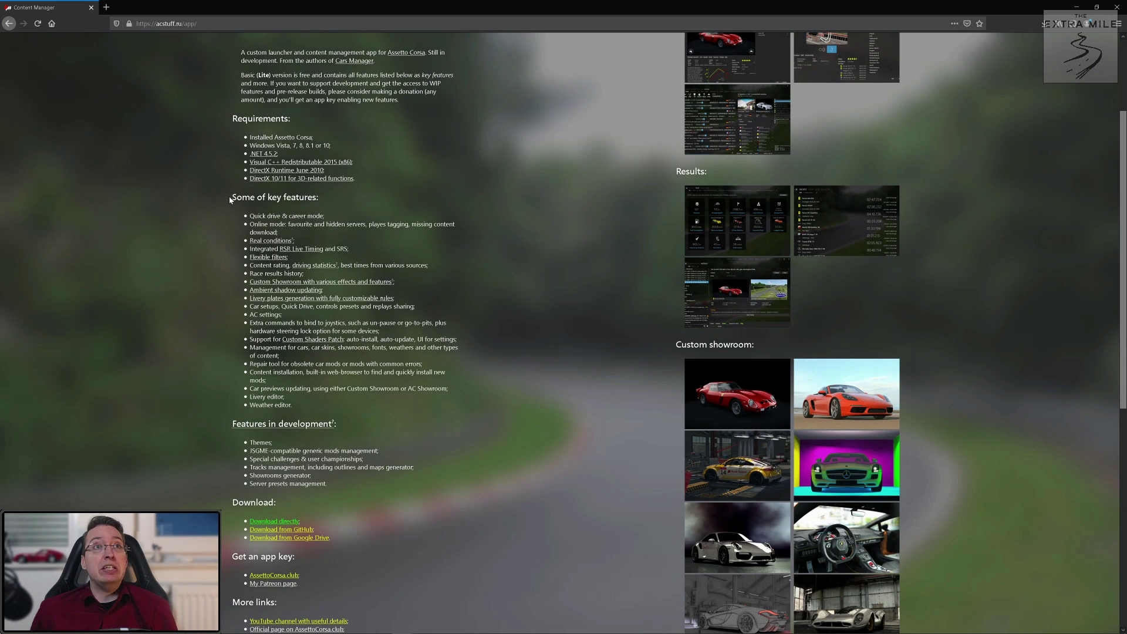
left_click_drag(229, 196, 425, 407)
left_click(425, 407)
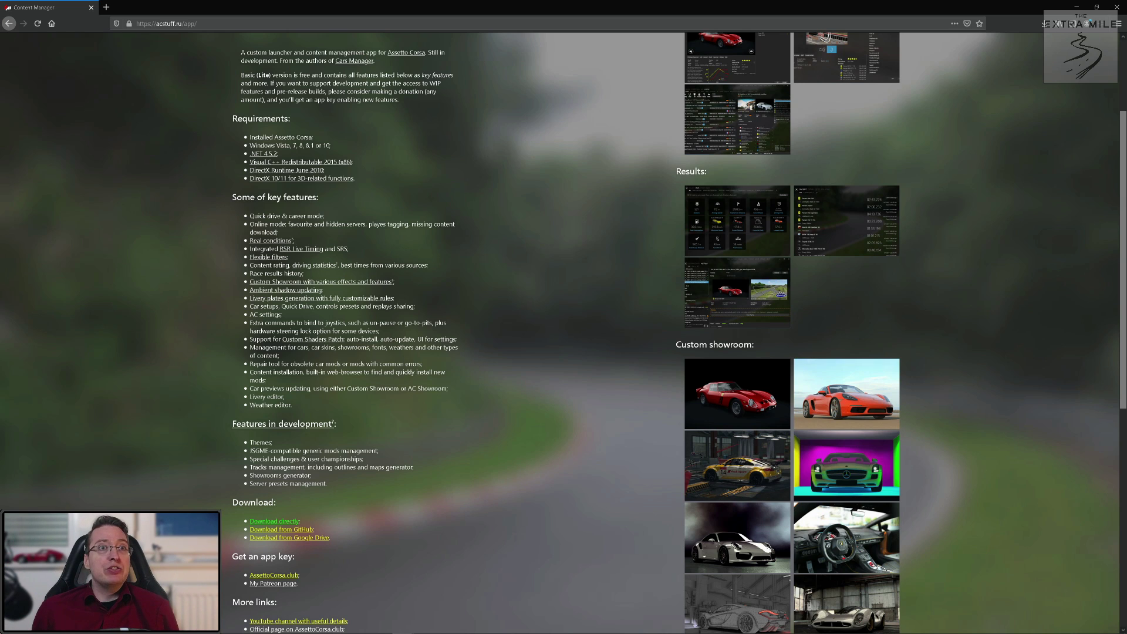
scroll(437, 356, "down", 4)
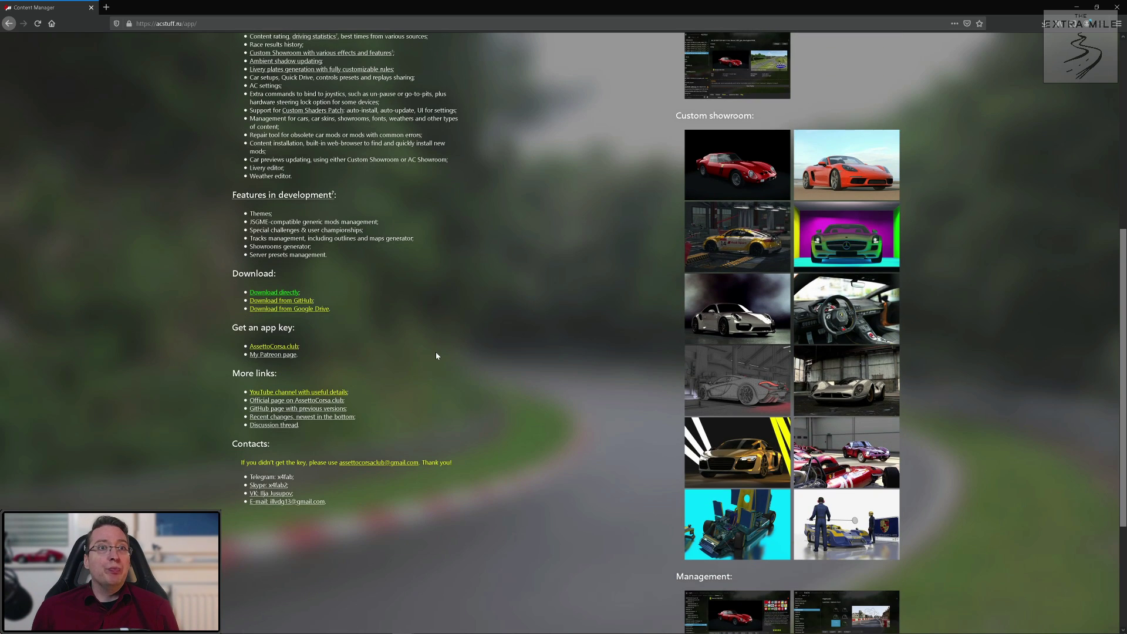
left_click(277, 293)
scroll(439, 330, "up", 4)
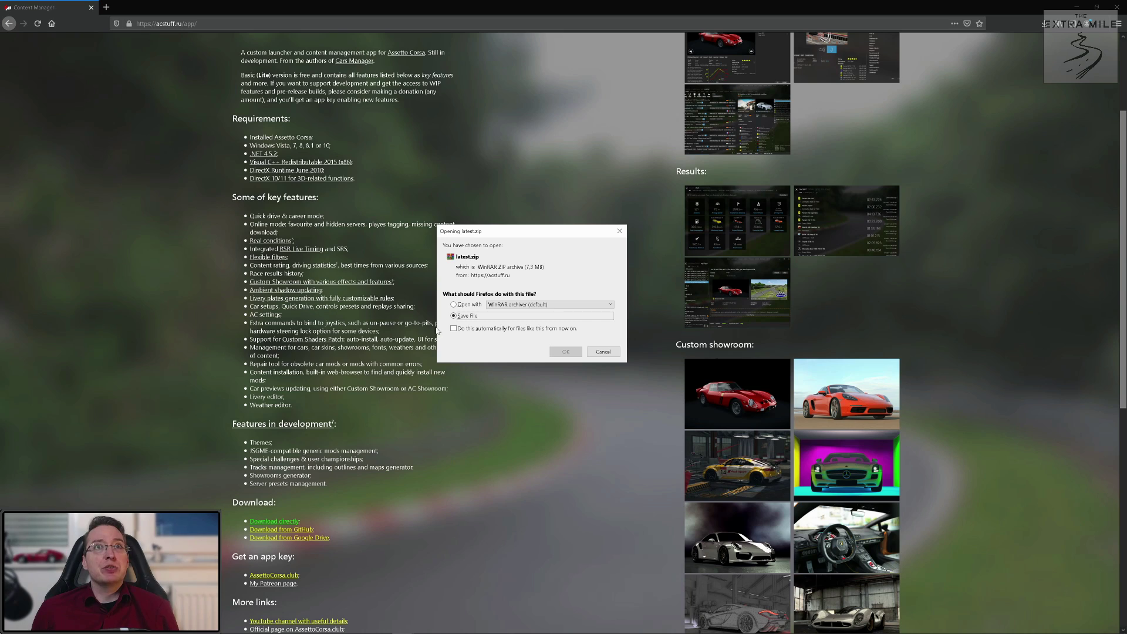
left_click(563, 351)
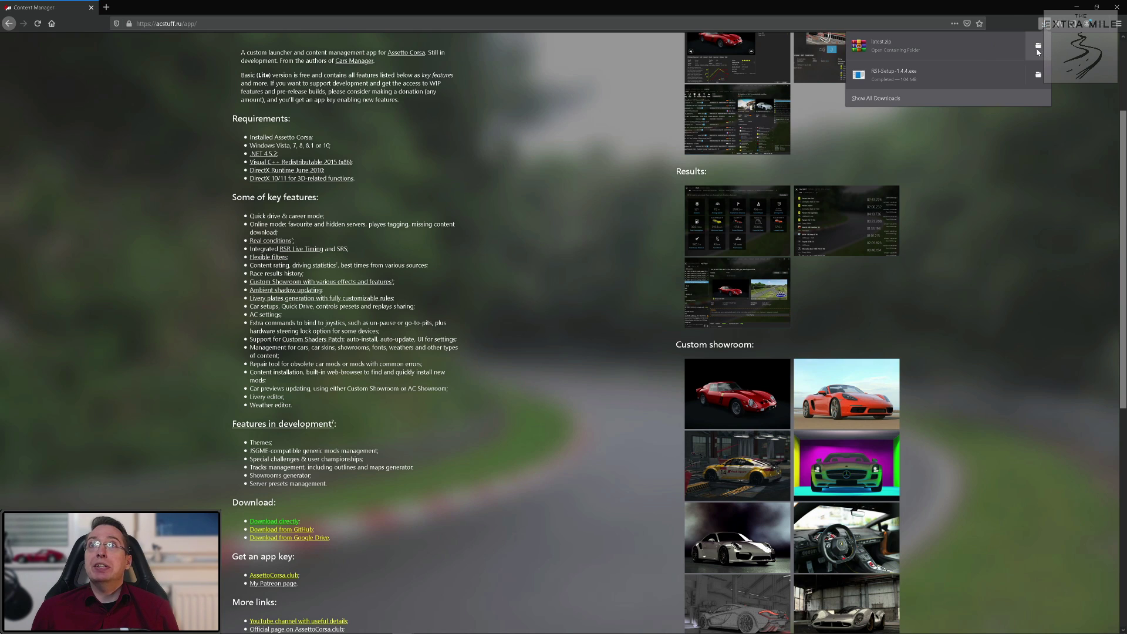
Extract latest.zip from the Downloads folder into its own "latest" folder and open that folder
left_click(1038, 46)
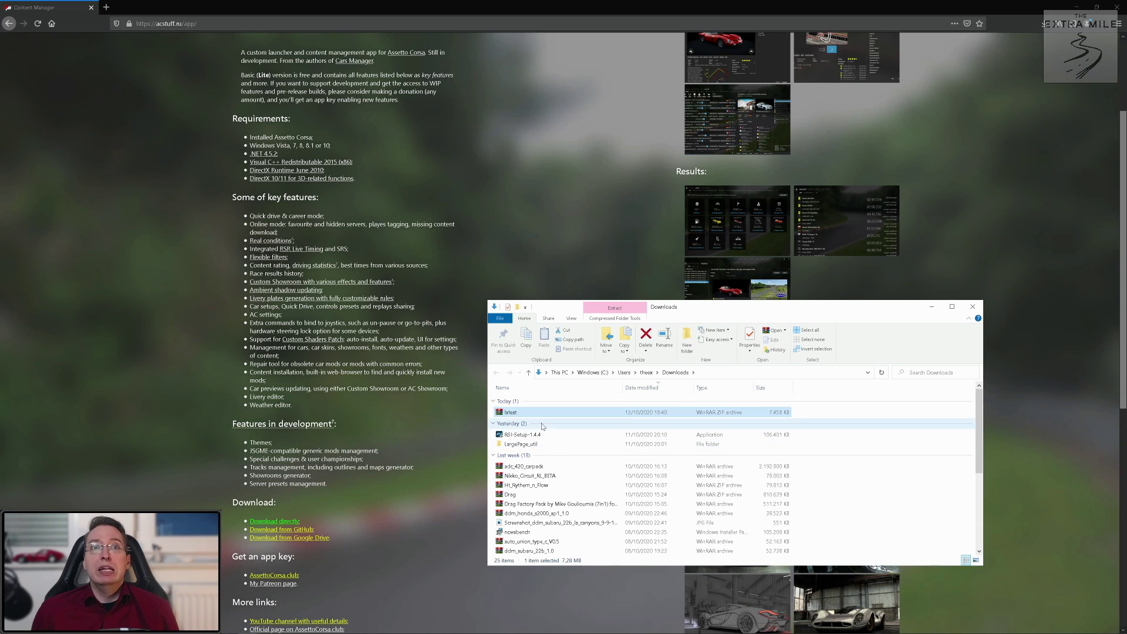
left_click_drag(763, 413, 866, 418)
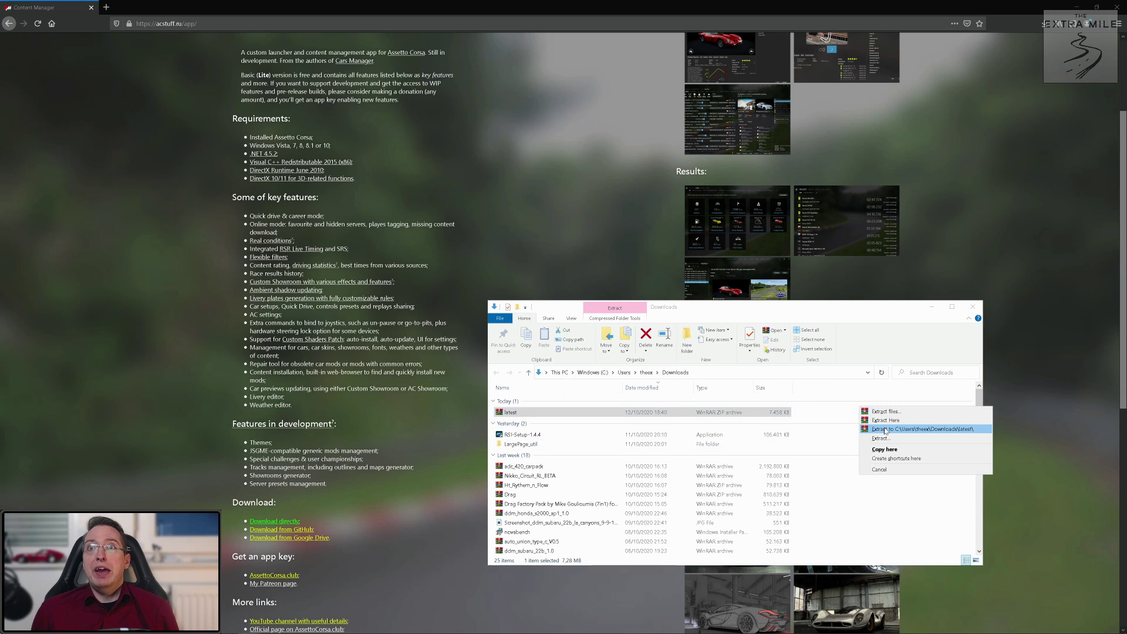
left_click(885, 429)
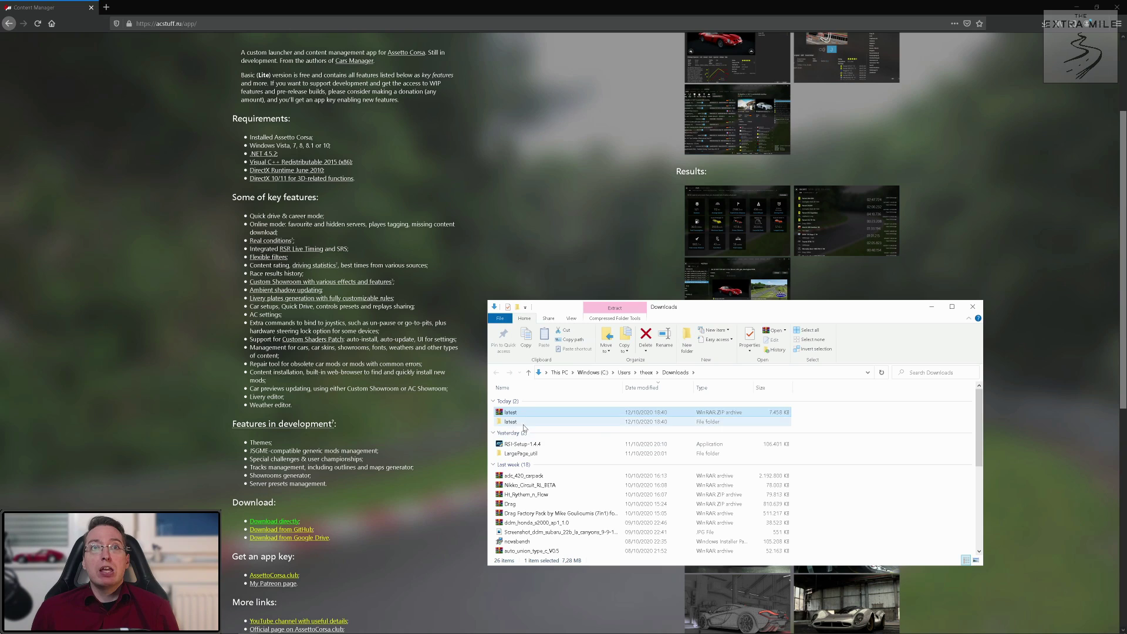
double_click(523, 422)
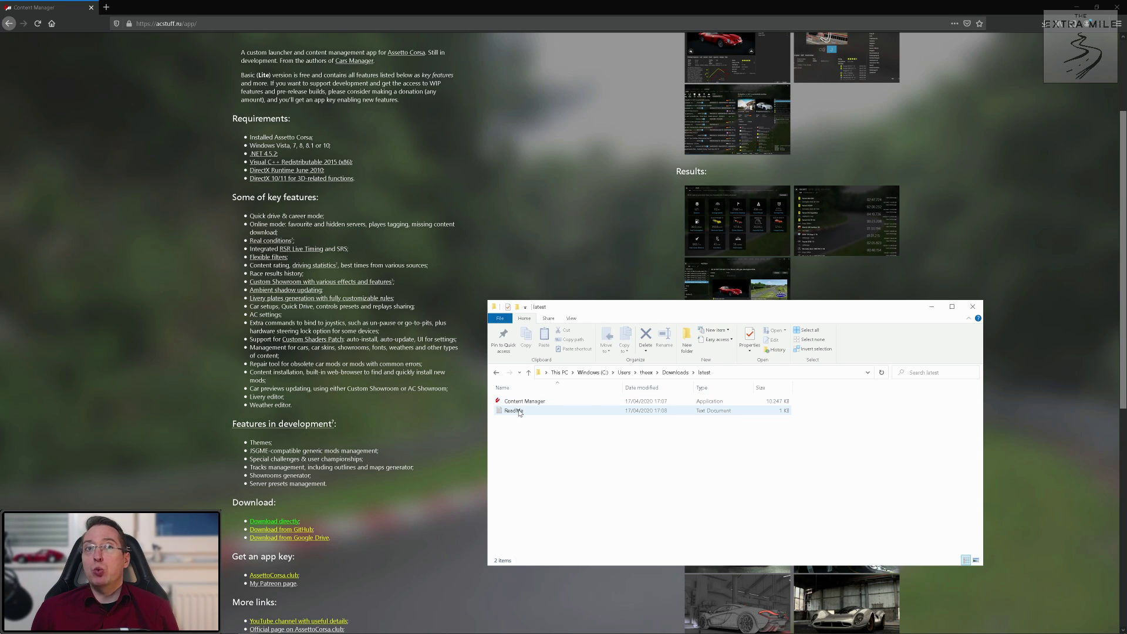
Read the installation instructions in the ReadMe file from the extracted folder, highlighting those lines, and close it
double_click(519, 411)
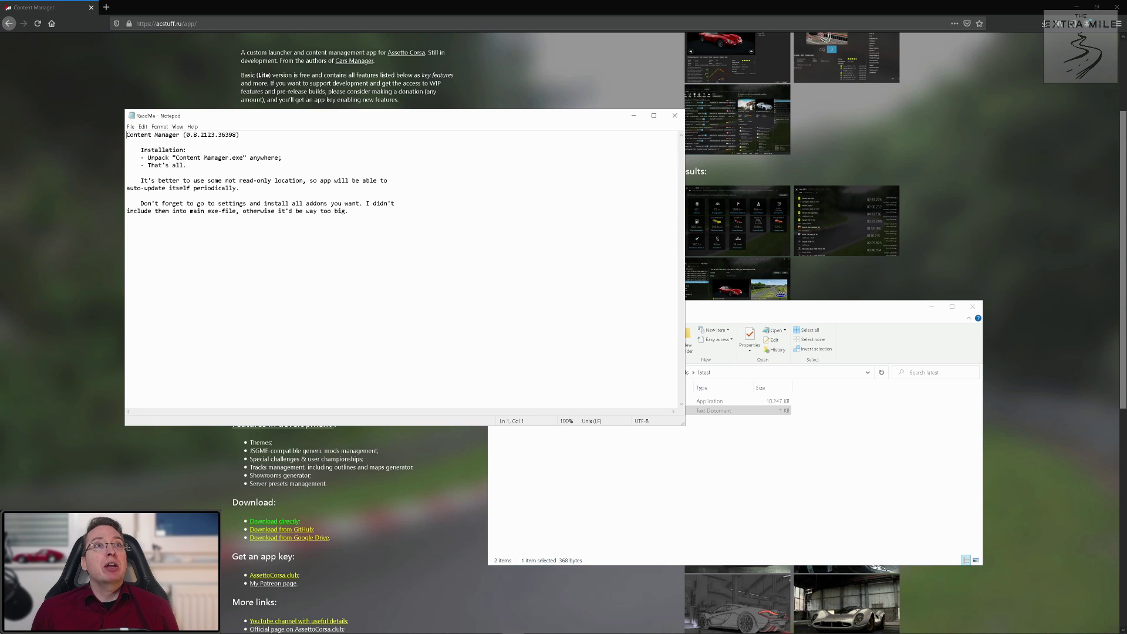
key("shift+End")
key("shift+Down")
key("shift+Down")
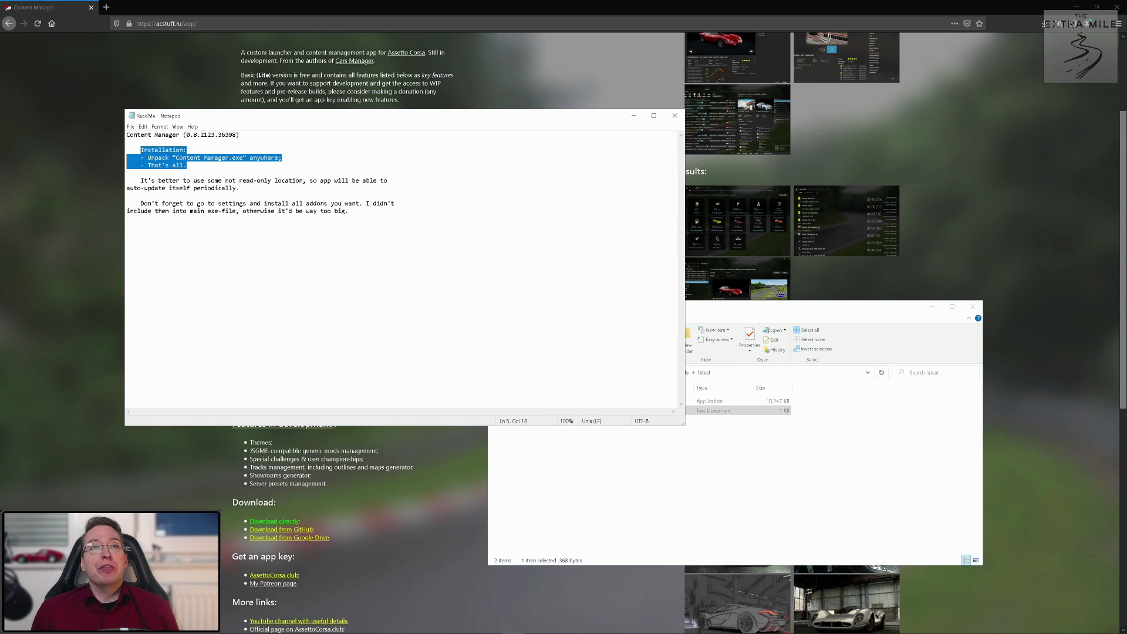
left_click(675, 115)
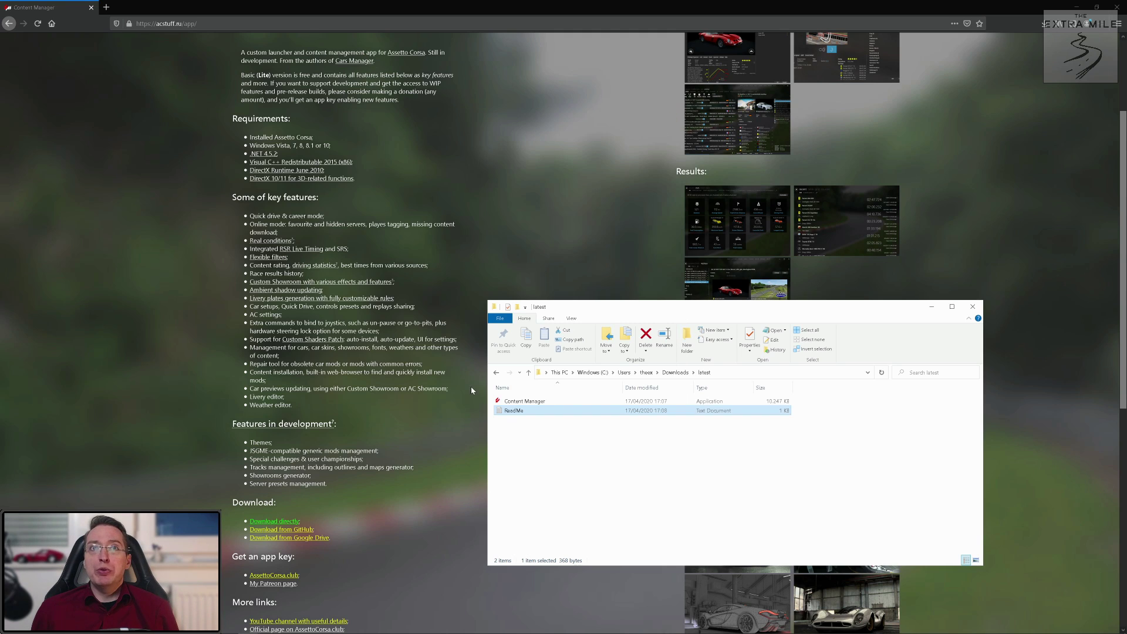
Check the target location in the properties of the Content Manager desktop shortcut, then close them
left_click(520, 402)
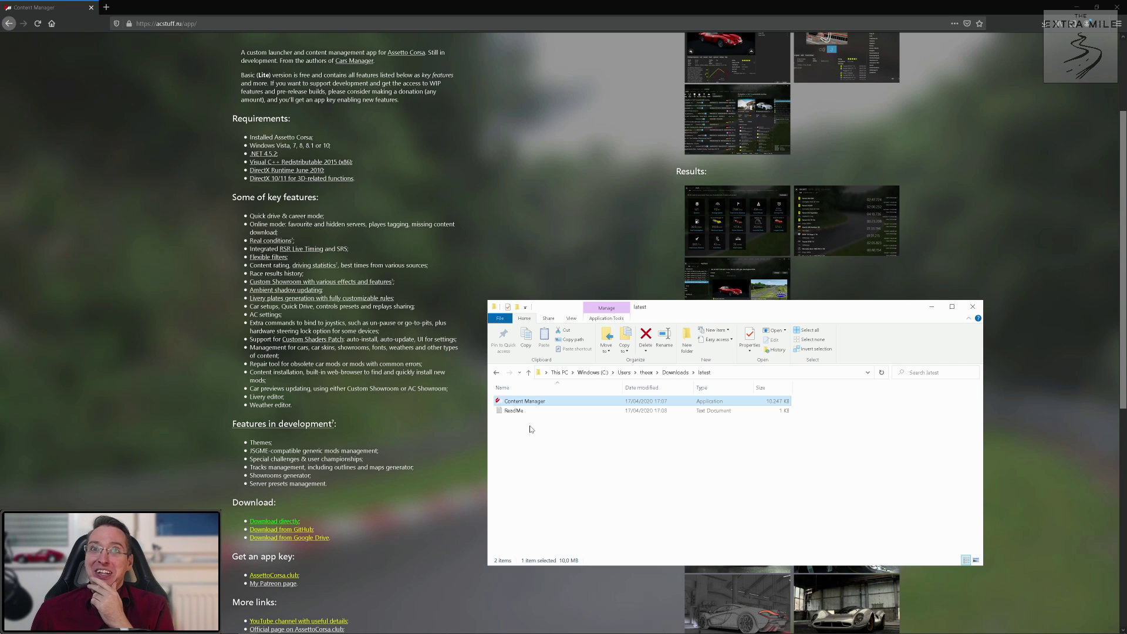
key("super+d")
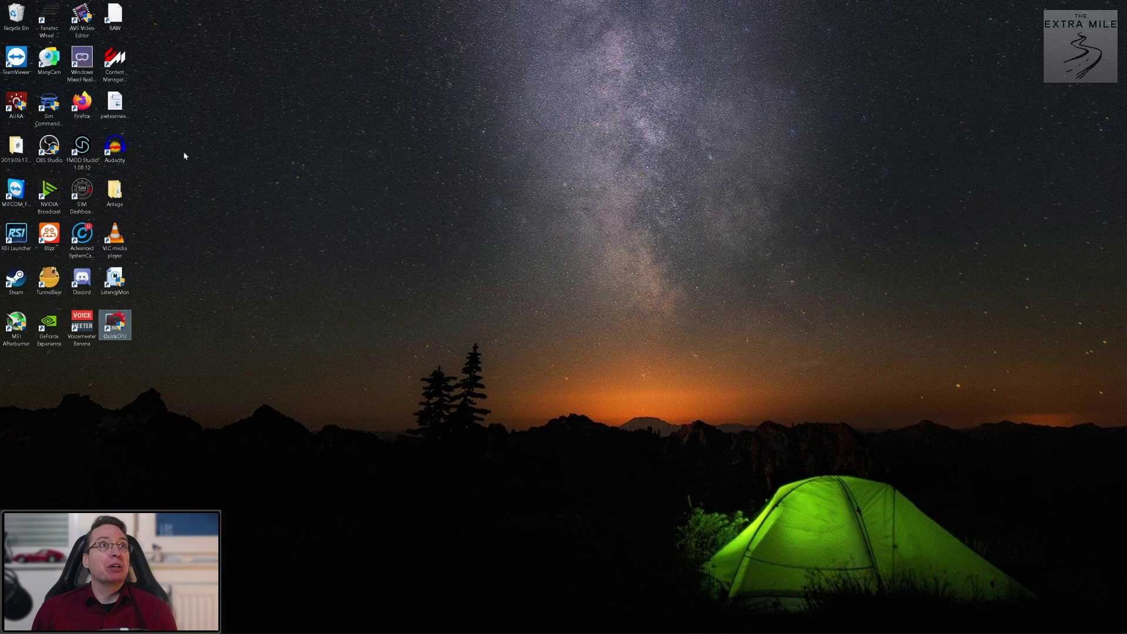
right_click(119, 61)
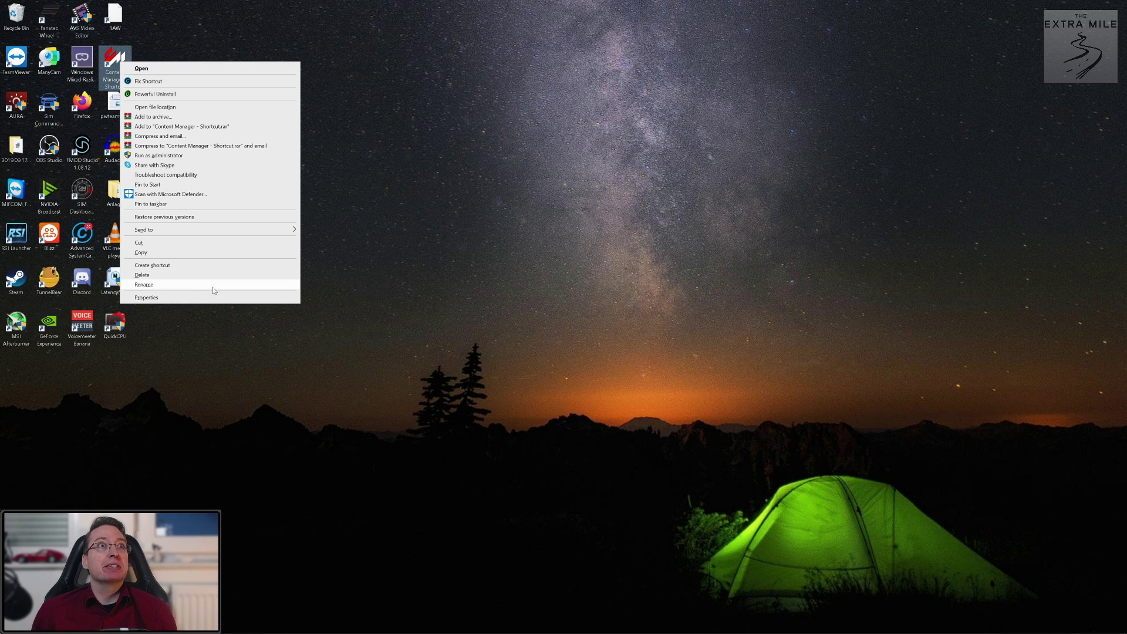
left_click(215, 297)
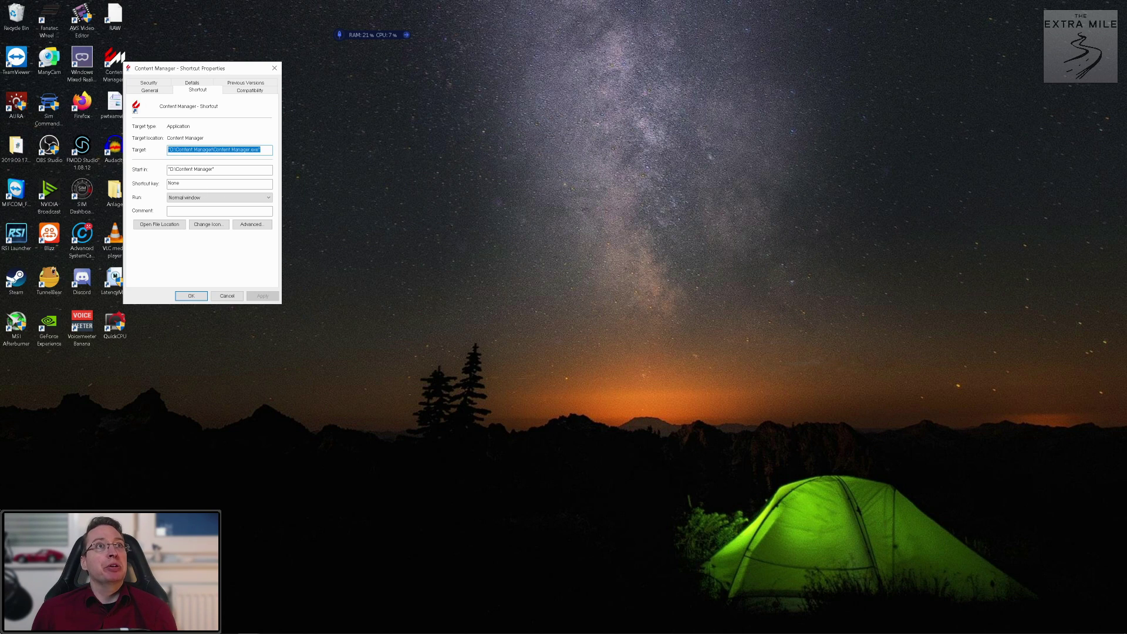
left_click(275, 69)
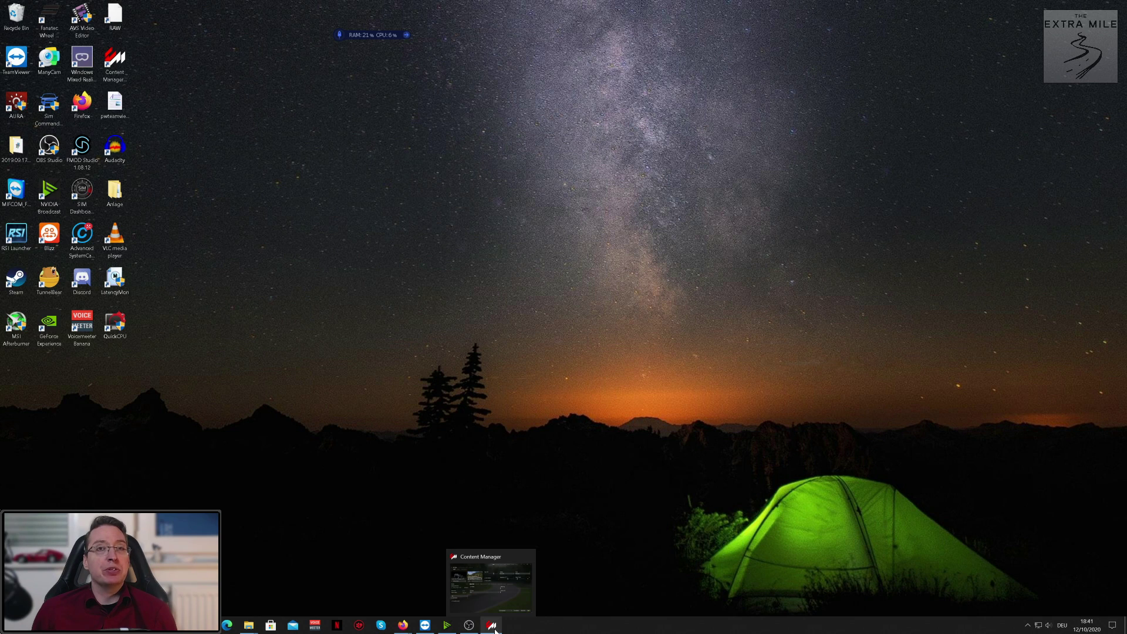
Switch to Content Manager and look through the Custom Shaders Patch settings, including its About & Updates page and extensions list
left_click(493, 625)
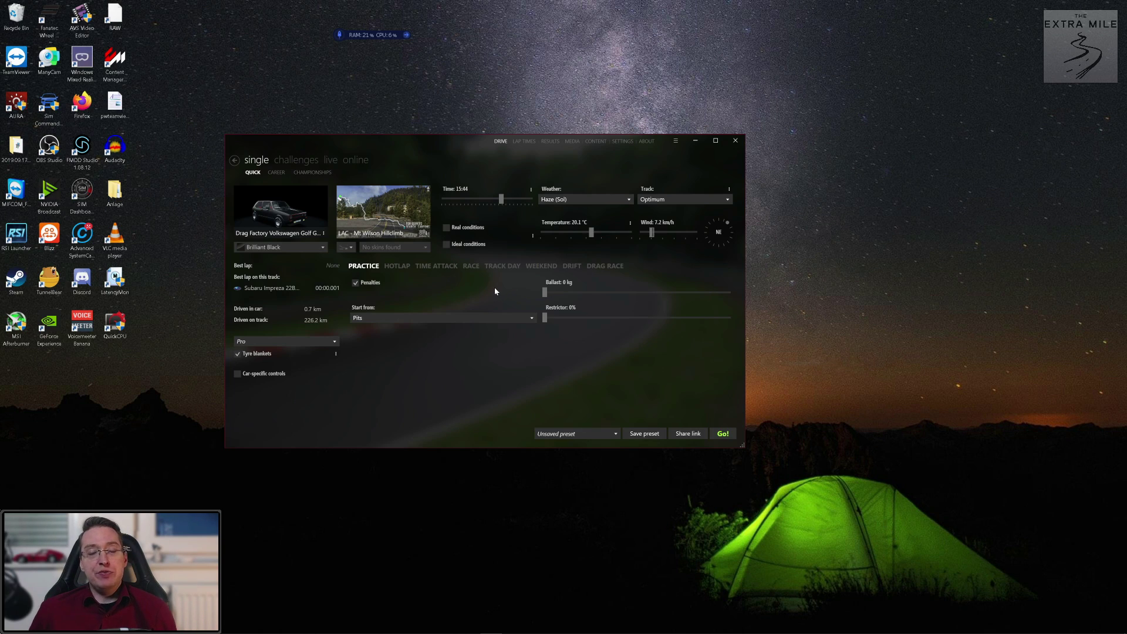
left_click(621, 140)
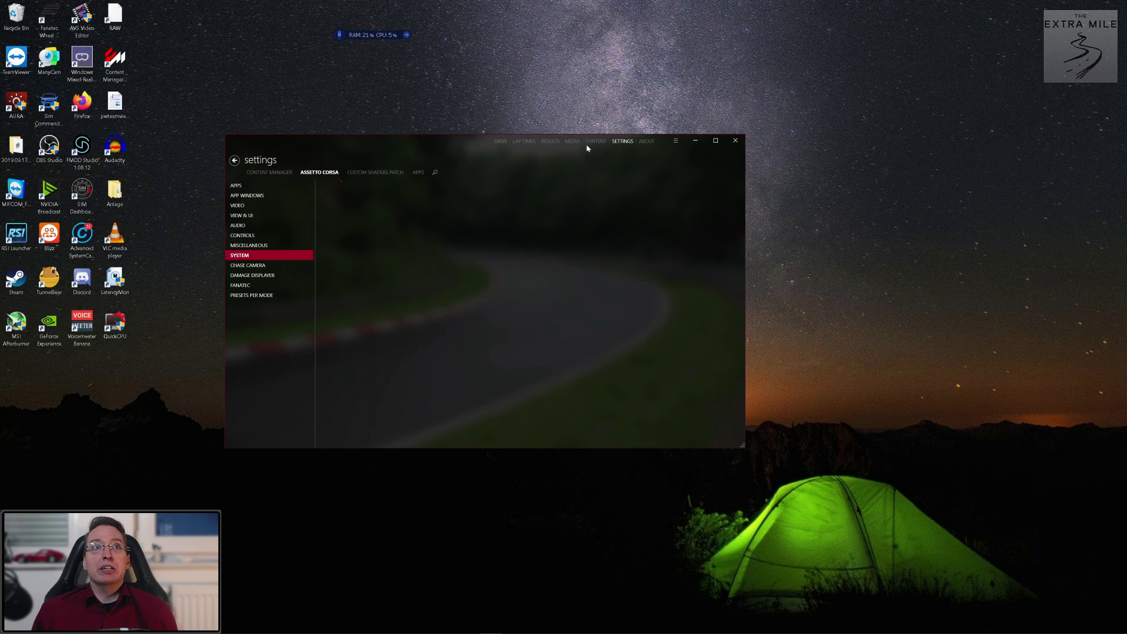
left_click(375, 173)
left_click(264, 201)
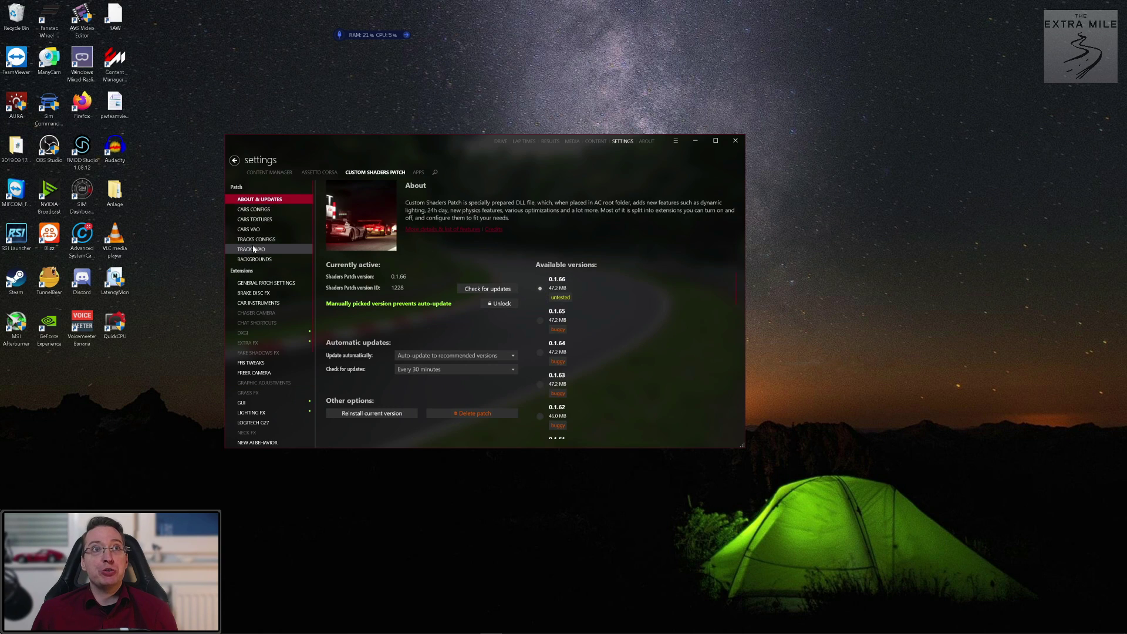
scroll(279, 276, "down", 5)
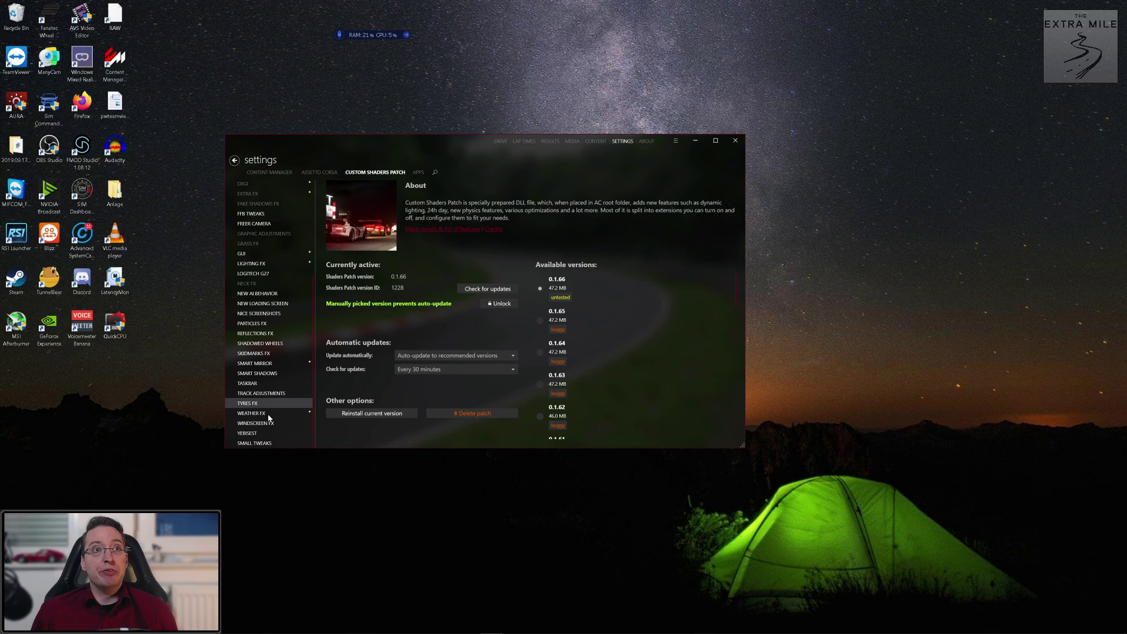
scroll(274, 297, "up", 3)
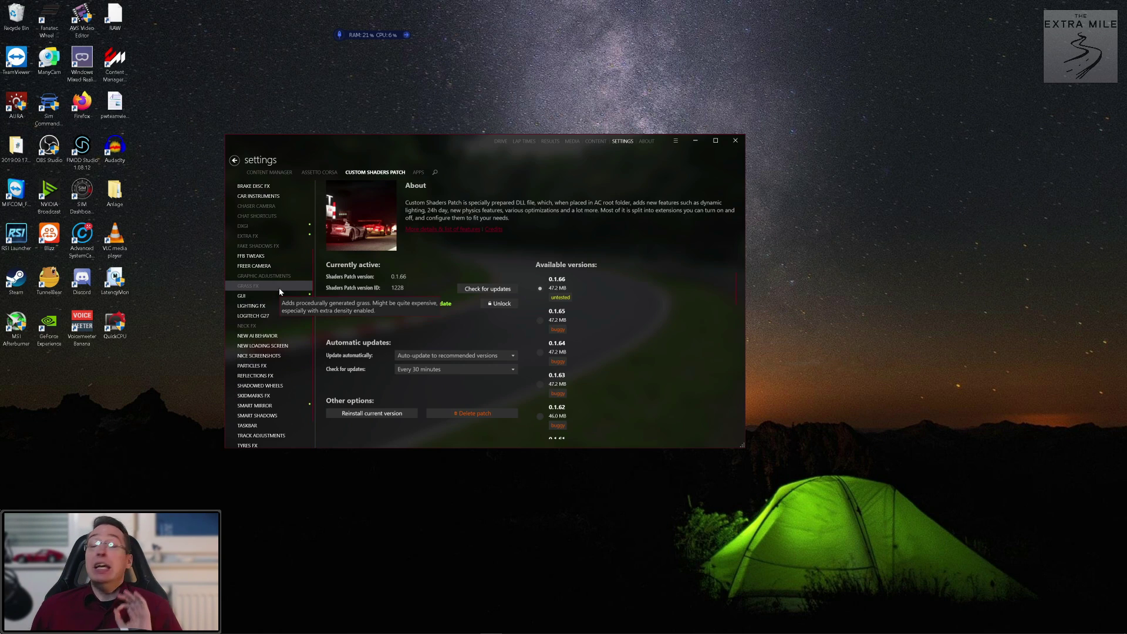
View the Apps page of the Assetto Corsa settings, then return to the single-player quick drive page
left_click(315, 174)
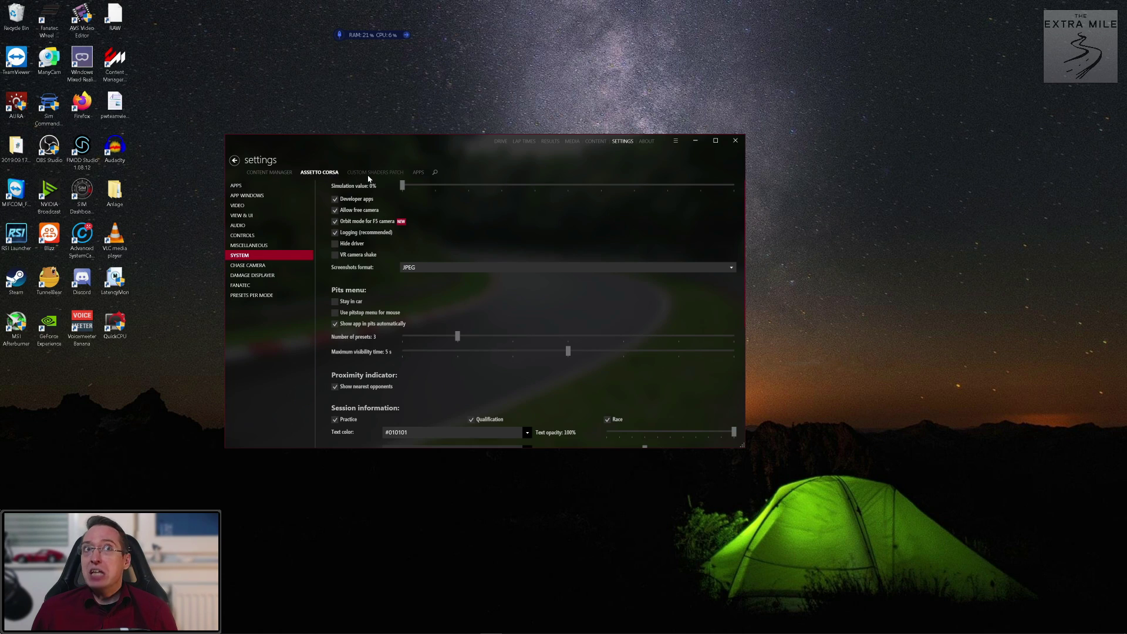
left_click(285, 188)
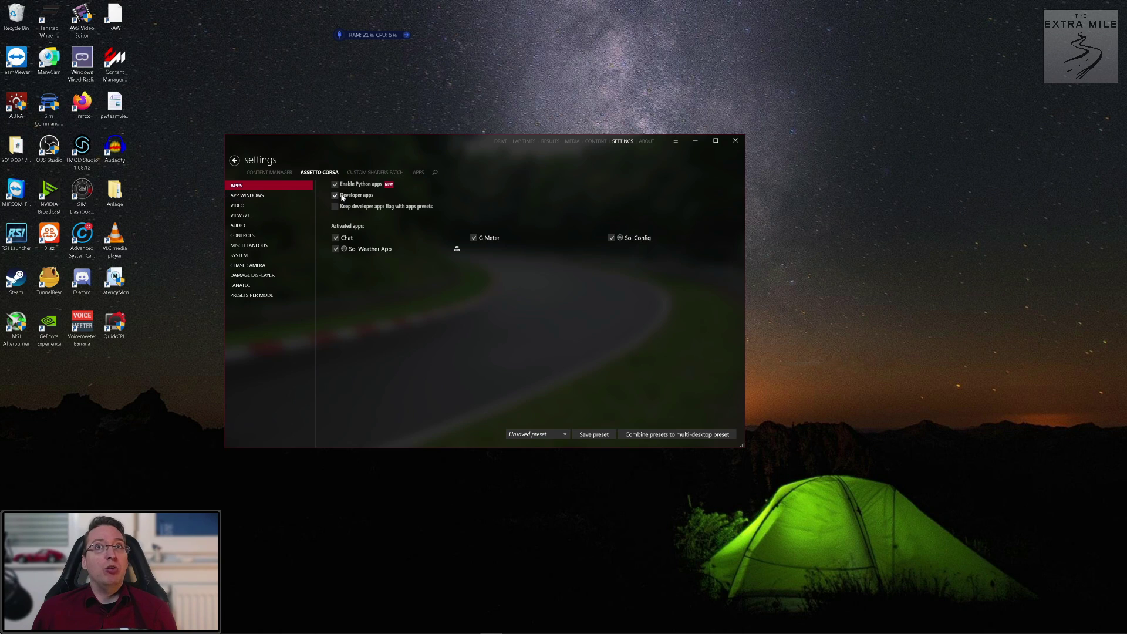
left_click(500, 141)
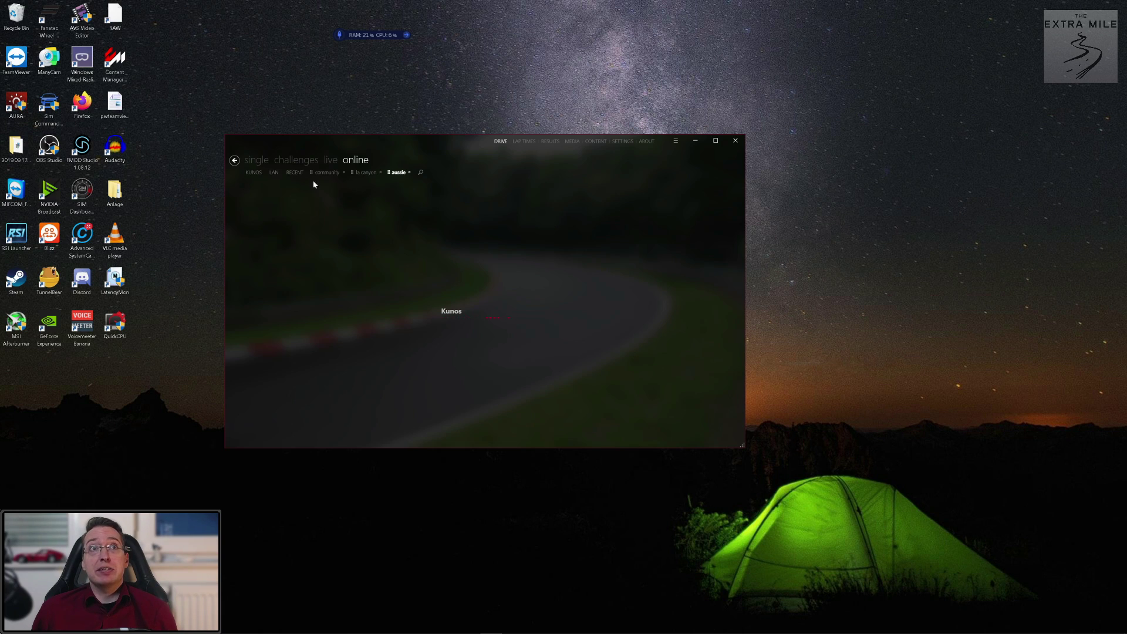
left_click(253, 164)
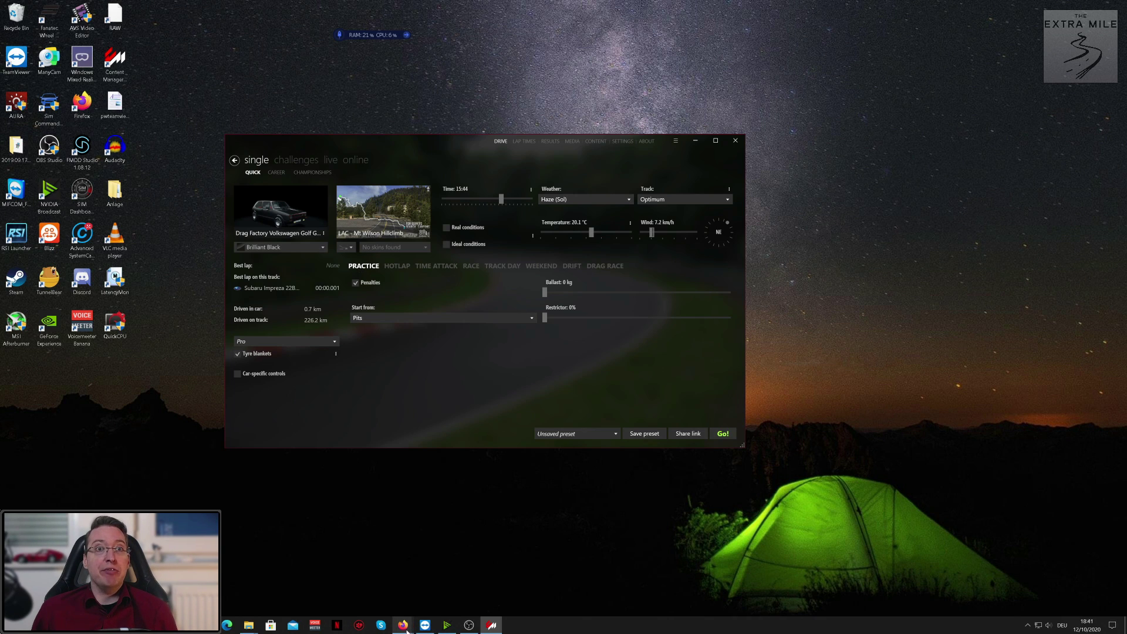
Switch back to Firefox and open racedepartment.com in a new tab
mouse_move(405, 627)
left_click(369, 585)
left_click(1123, 3)
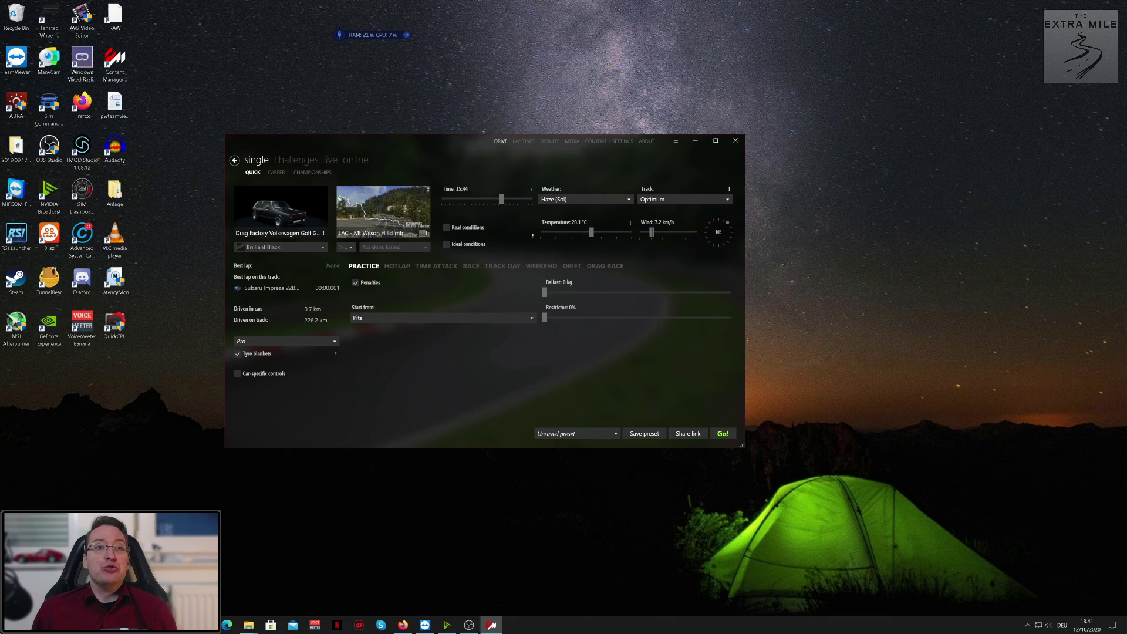
left_click(402, 626)
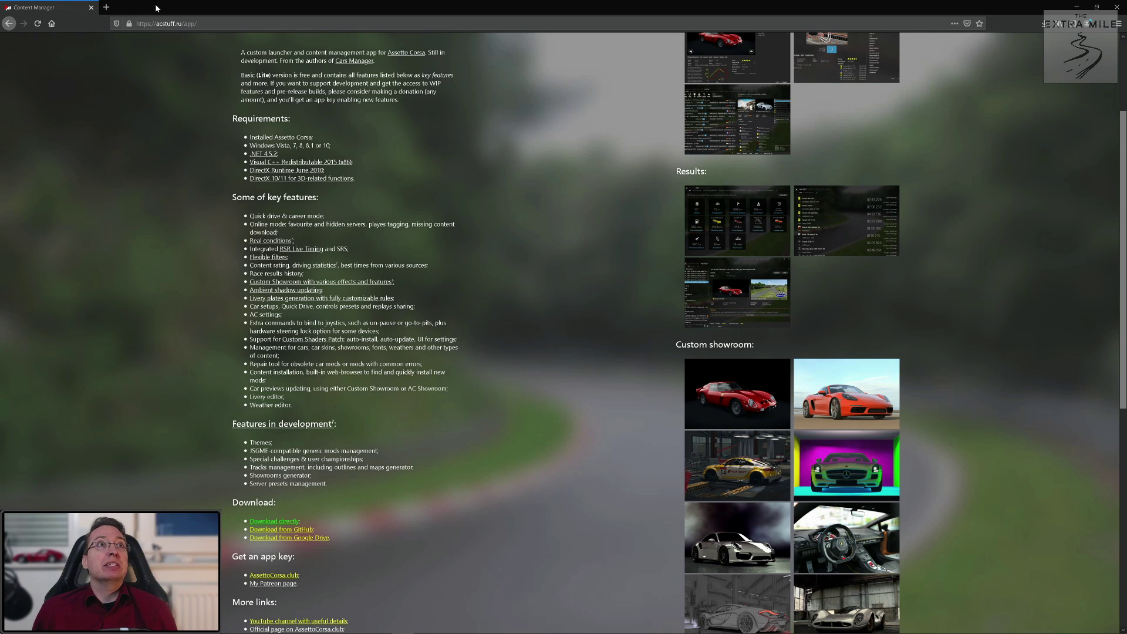
left_click(106, 7)
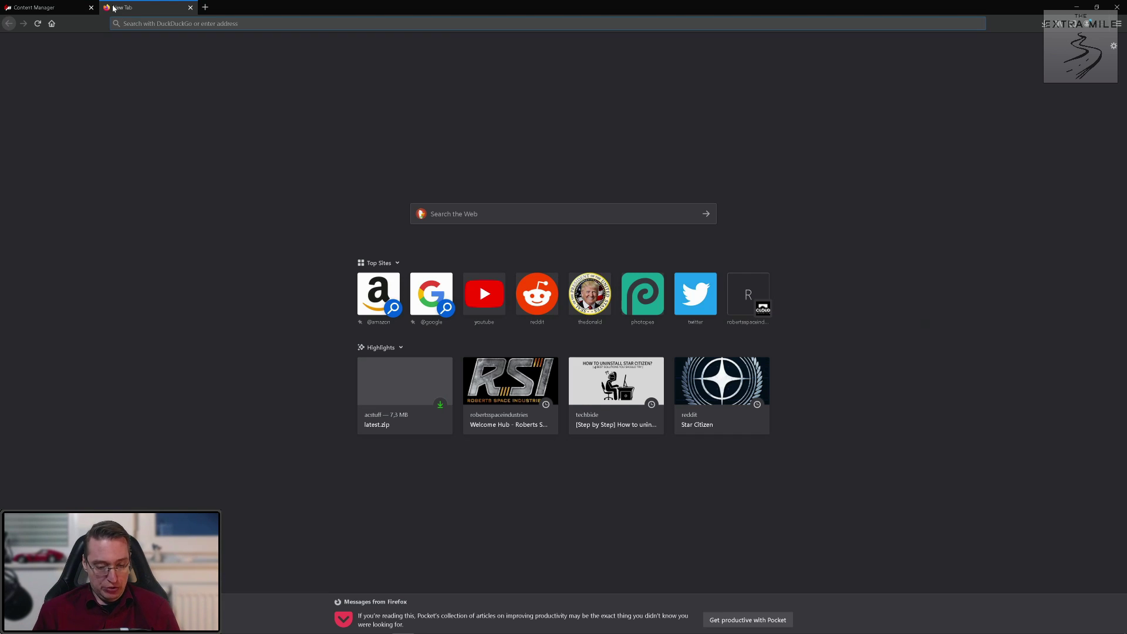
type("racedepartment.com")
key("Return")
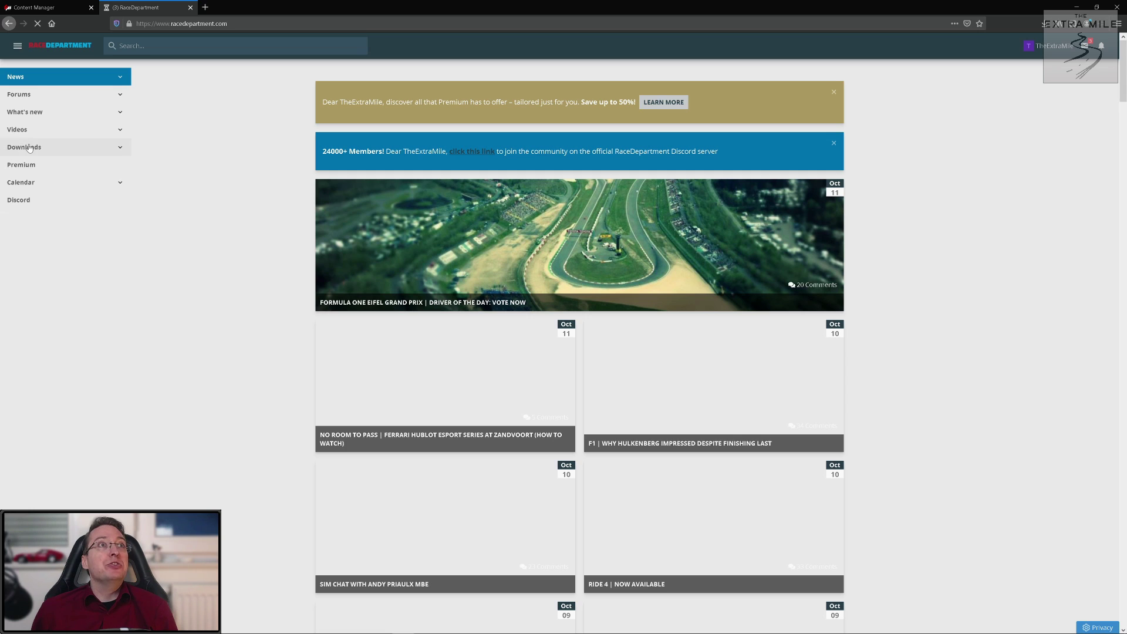
Open RaceDepartment's Downloads section and expand the Assetto Corsa category to show its subcategories
left_click(101, 148)
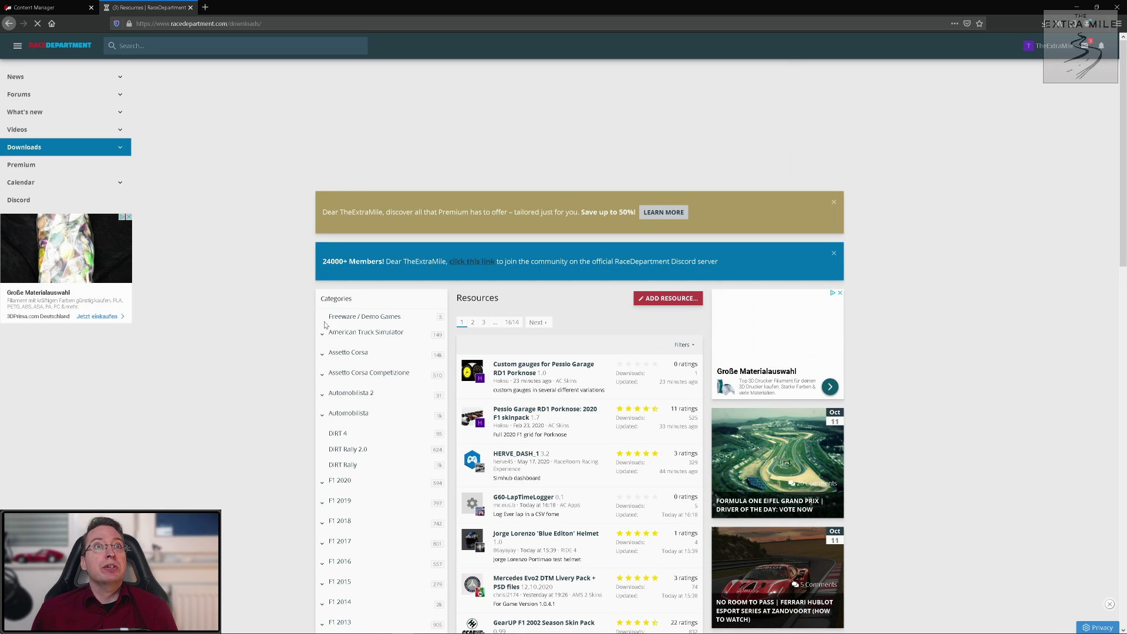
left_click(321, 355)
scroll(358, 246, "down", 3)
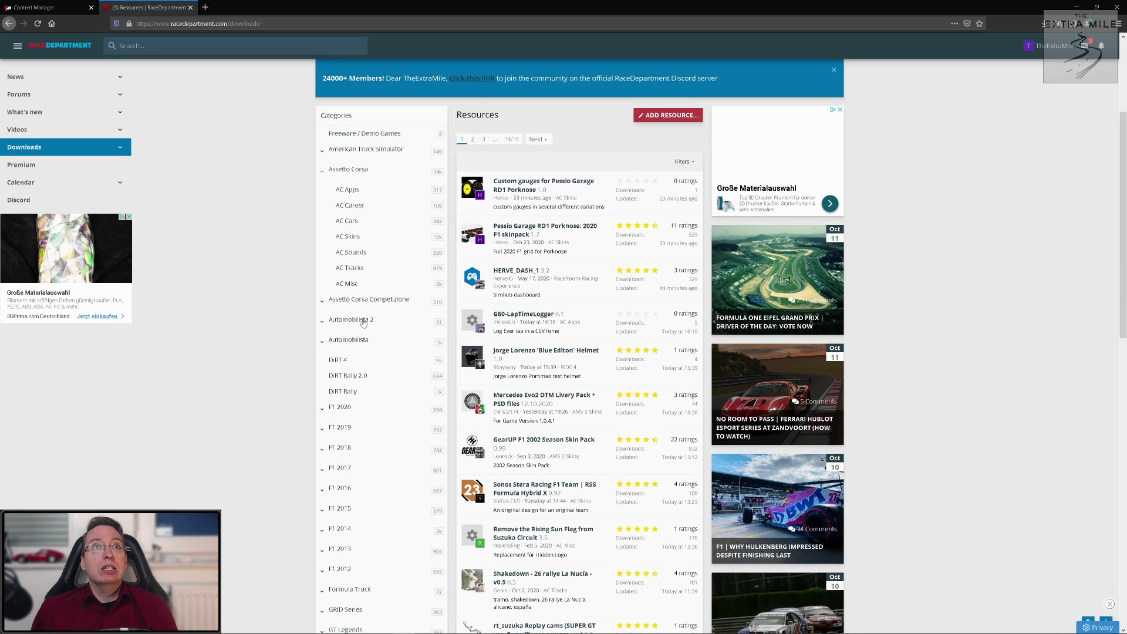
Browse the AC Cars category and open the MINI COOPER JCW Uk Challenge (F56) mod page
left_click(356, 227)
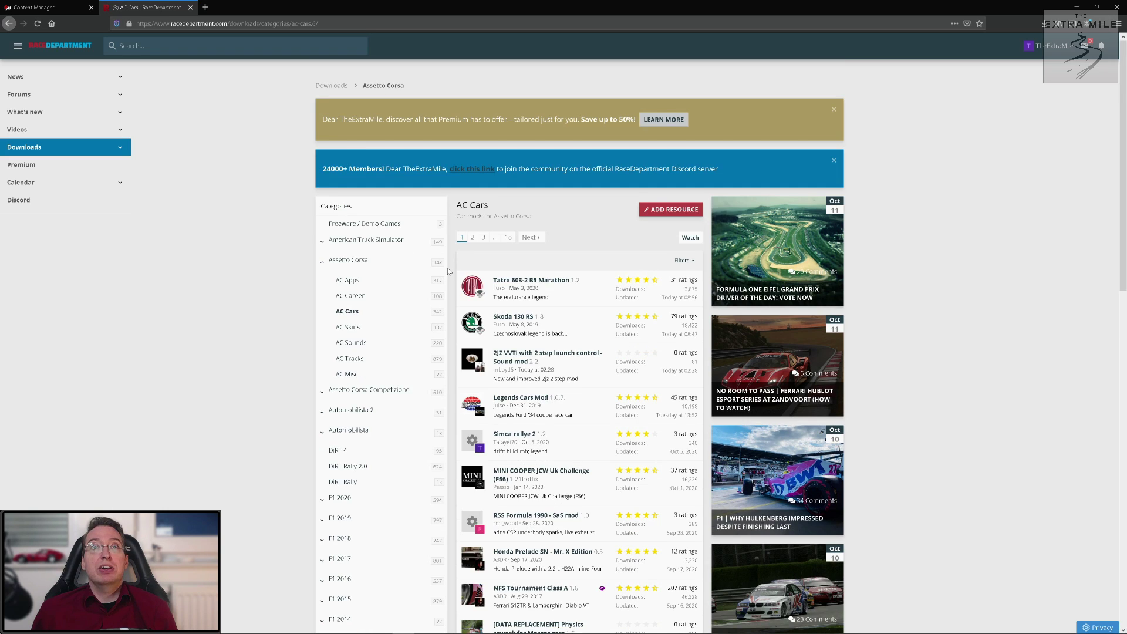
scroll(579, 308, "down", 5)
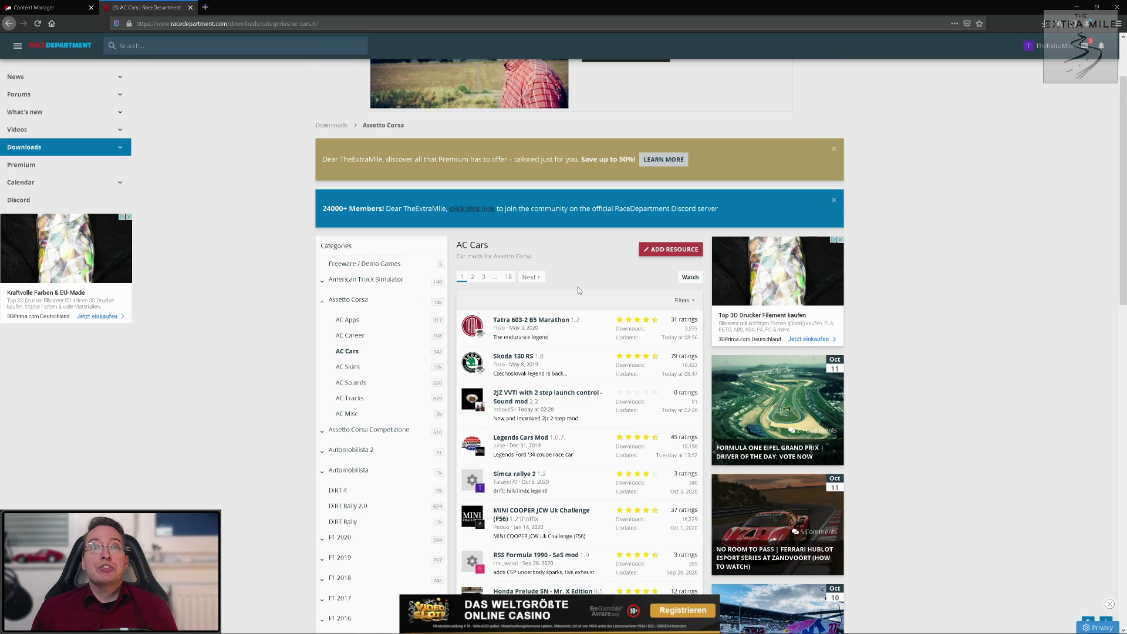
scroll(589, 292, "down", 1)
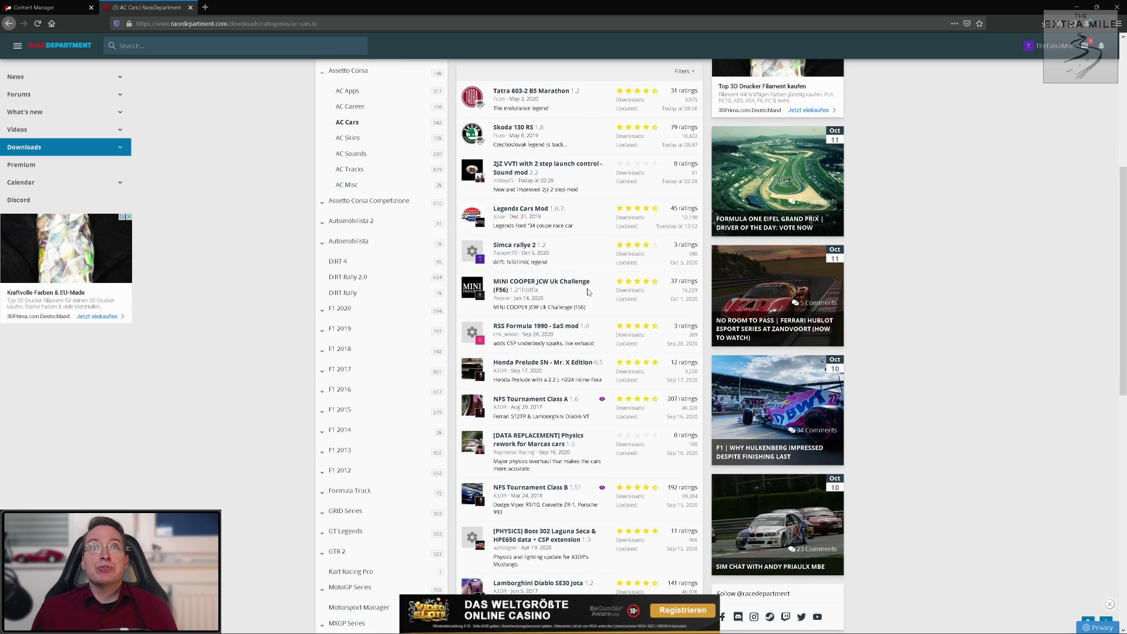
scroll(588, 292, "down", 2)
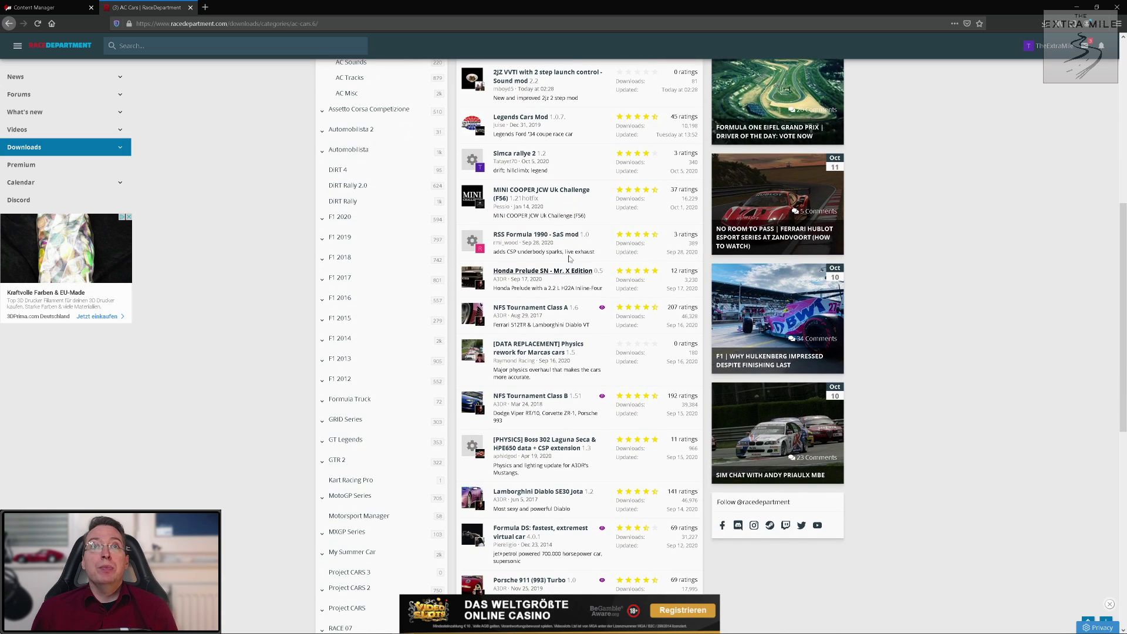
left_click(527, 191)
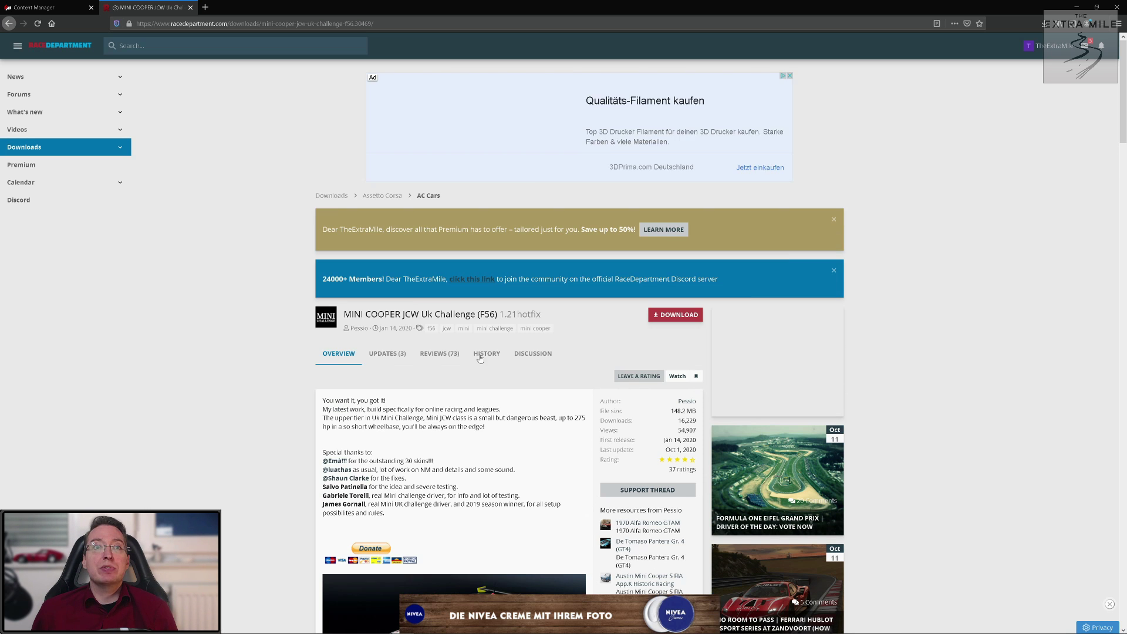
Look through the Mini Cooper mod's description and pictures, and download it by saving mini_jcw_challenge.zip
scroll(479, 363, "down", 4)
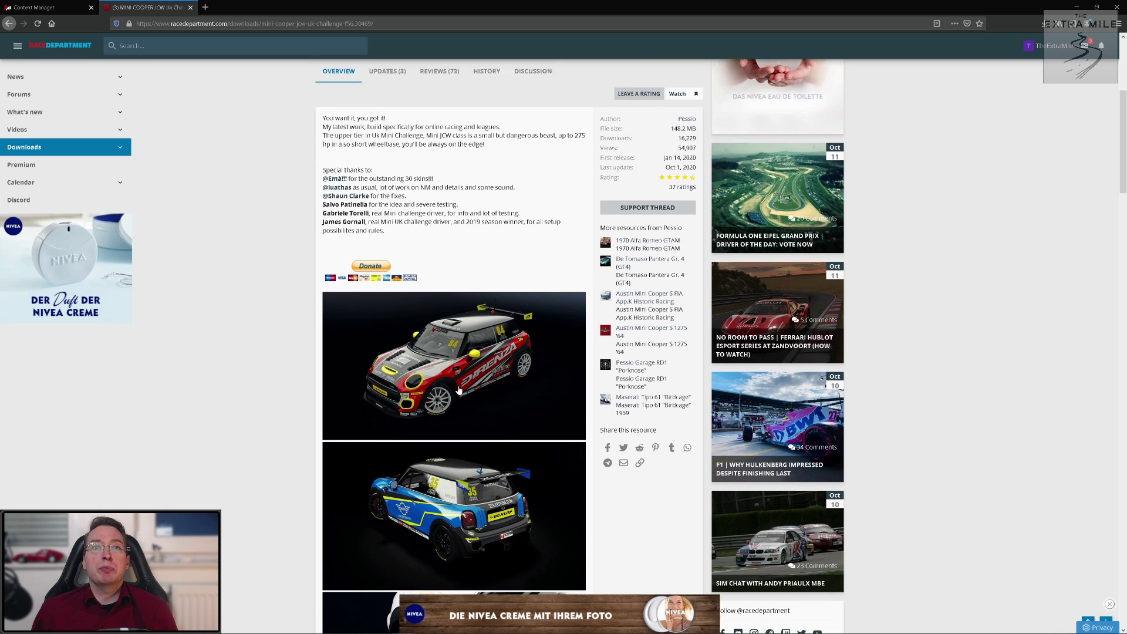
scroll(458, 391, "down", 2)
scroll(459, 391, "down", 1)
scroll(458, 390, "down", 5)
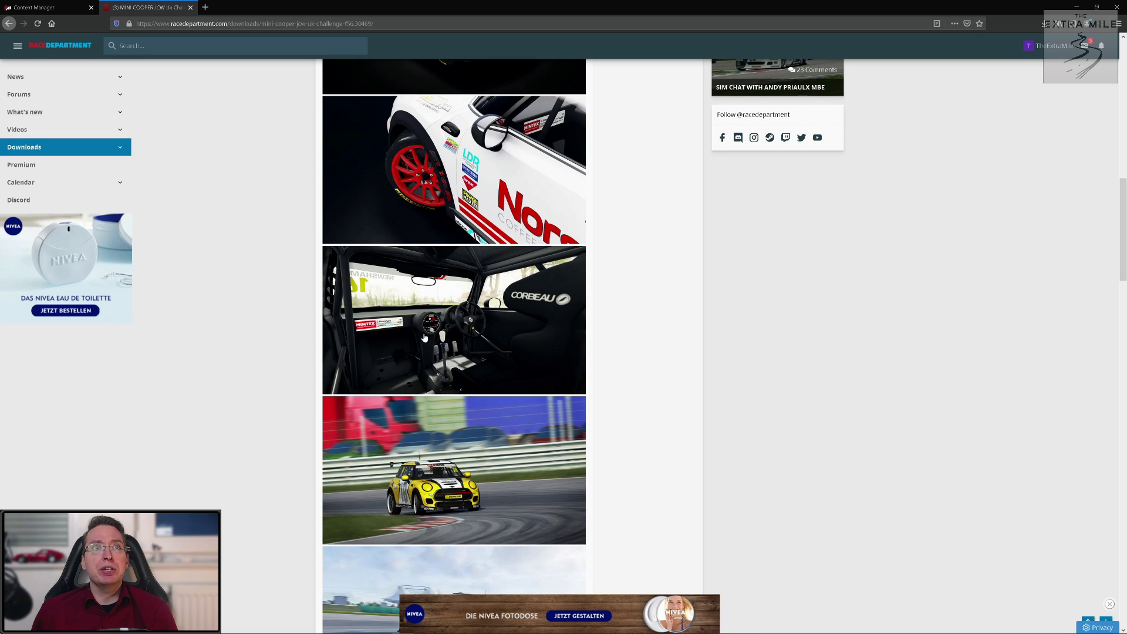
scroll(457, 358, "down", 3)
scroll(457, 360, "up", 4)
scroll(458, 359, "up", 10)
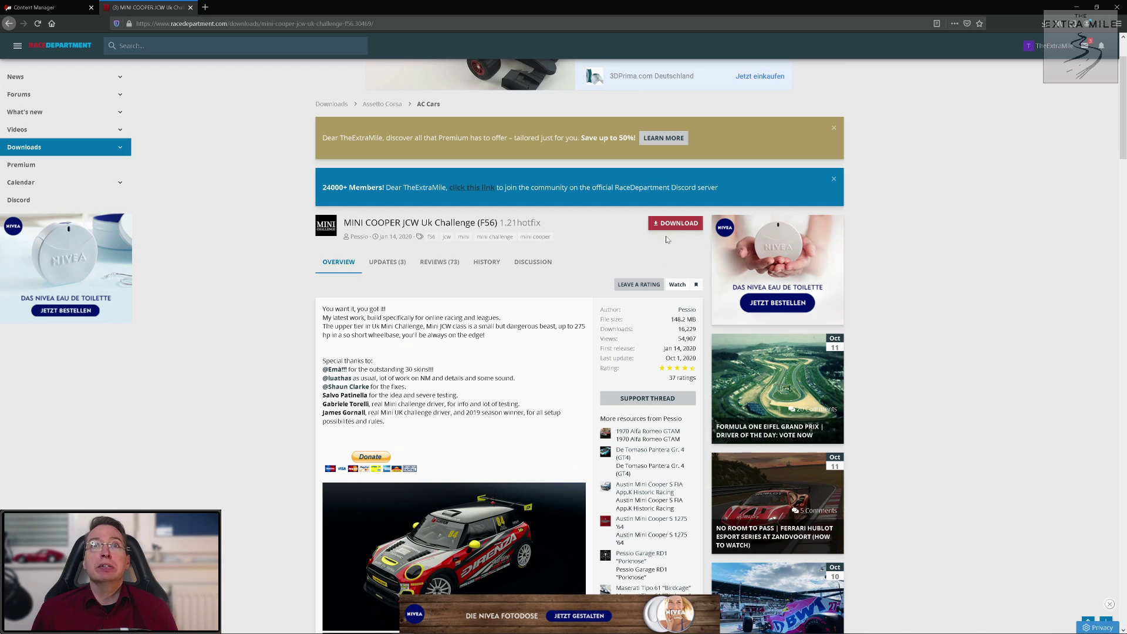
left_click(678, 224)
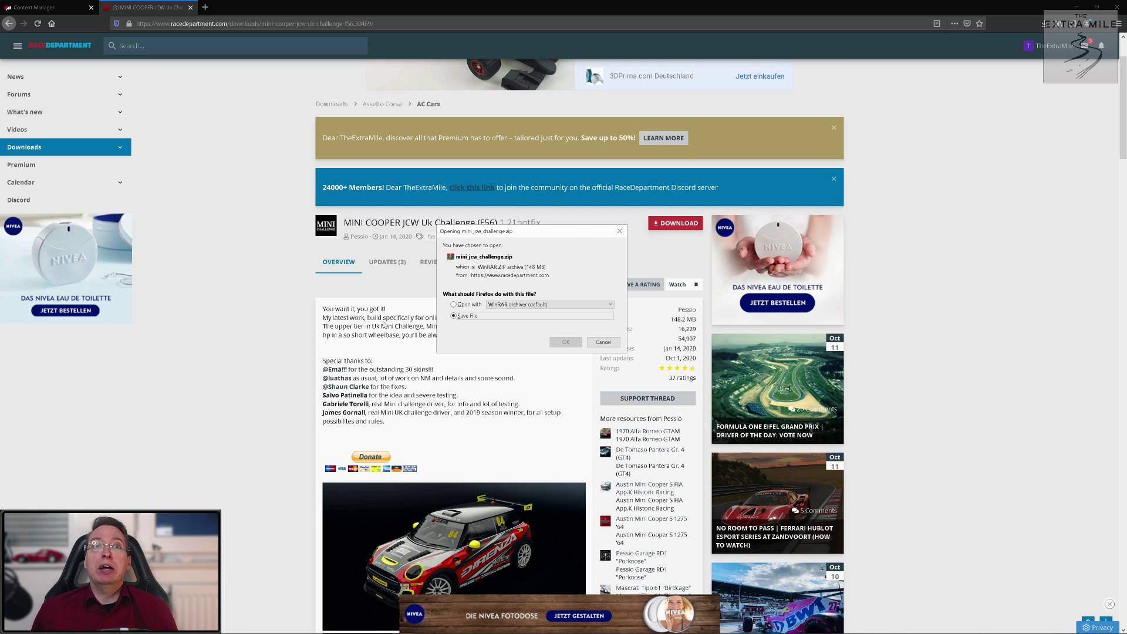
left_click(565, 343)
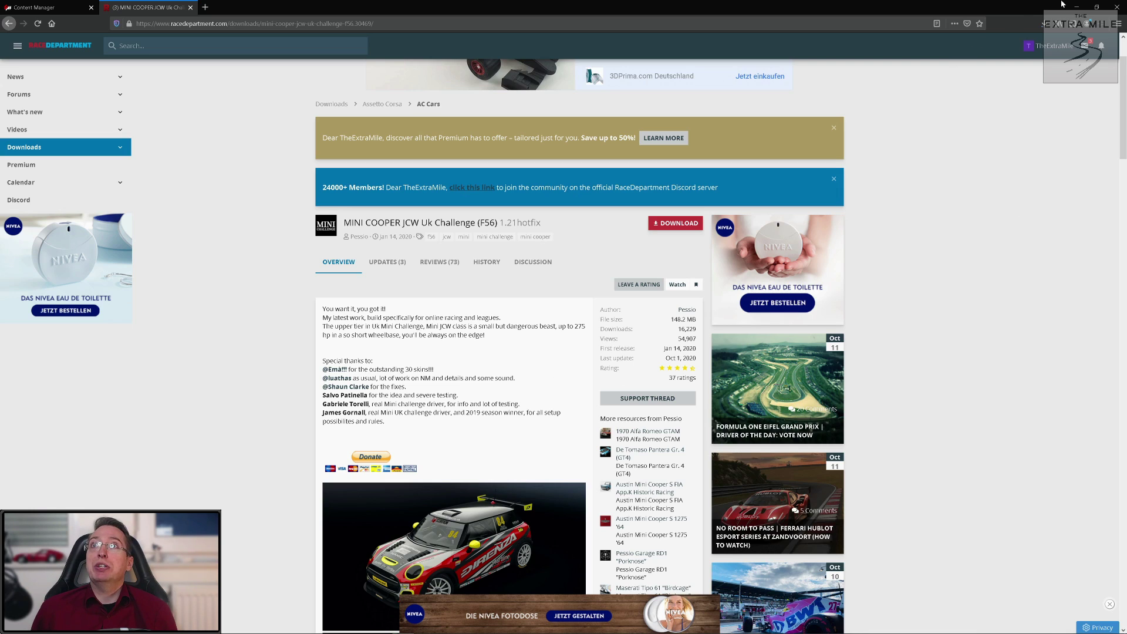
Switch from Firefox to the Downloads folder, install mini_jcw_challenge.zip through Content Manager, and remove its completed entry from the downloads list
left_click(1044, 26)
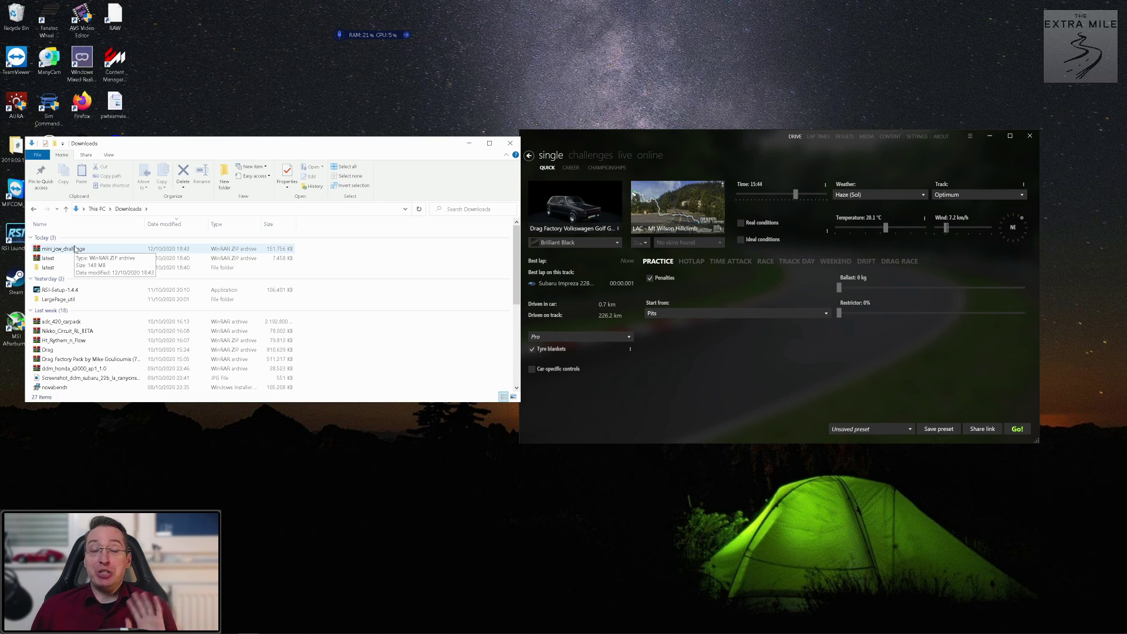
left_click(72, 249)
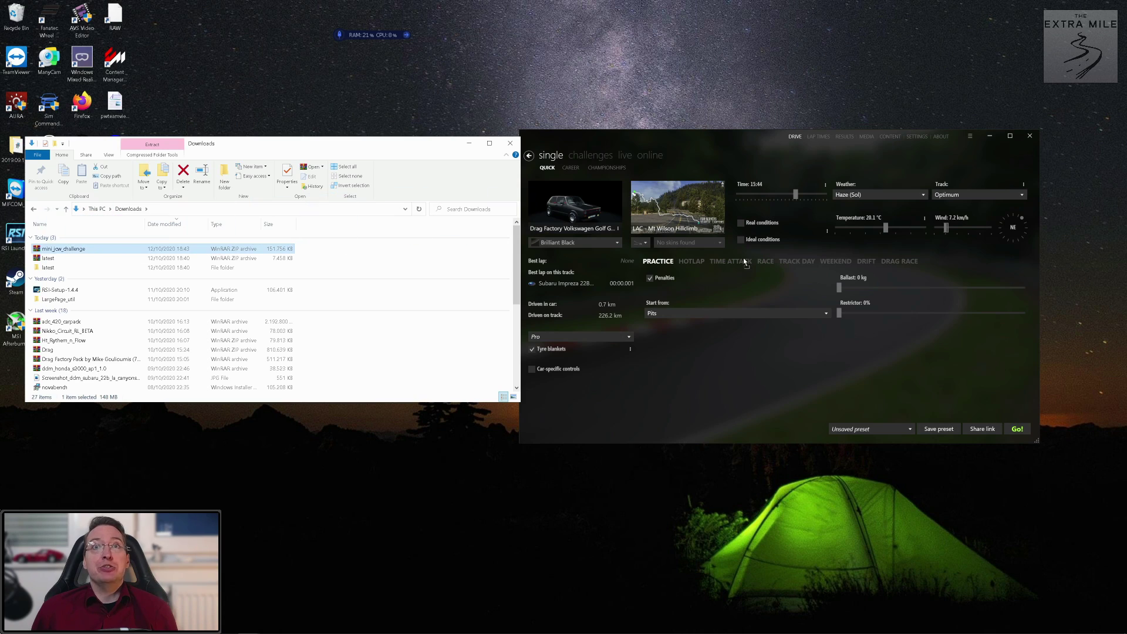
left_click(974, 139)
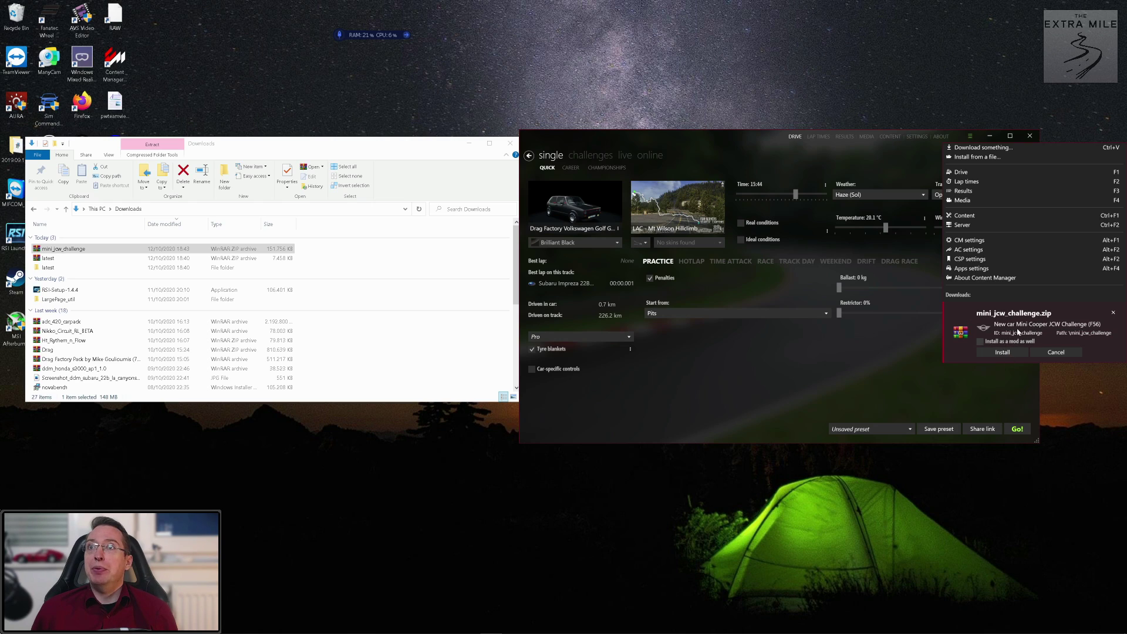
left_click(1003, 351)
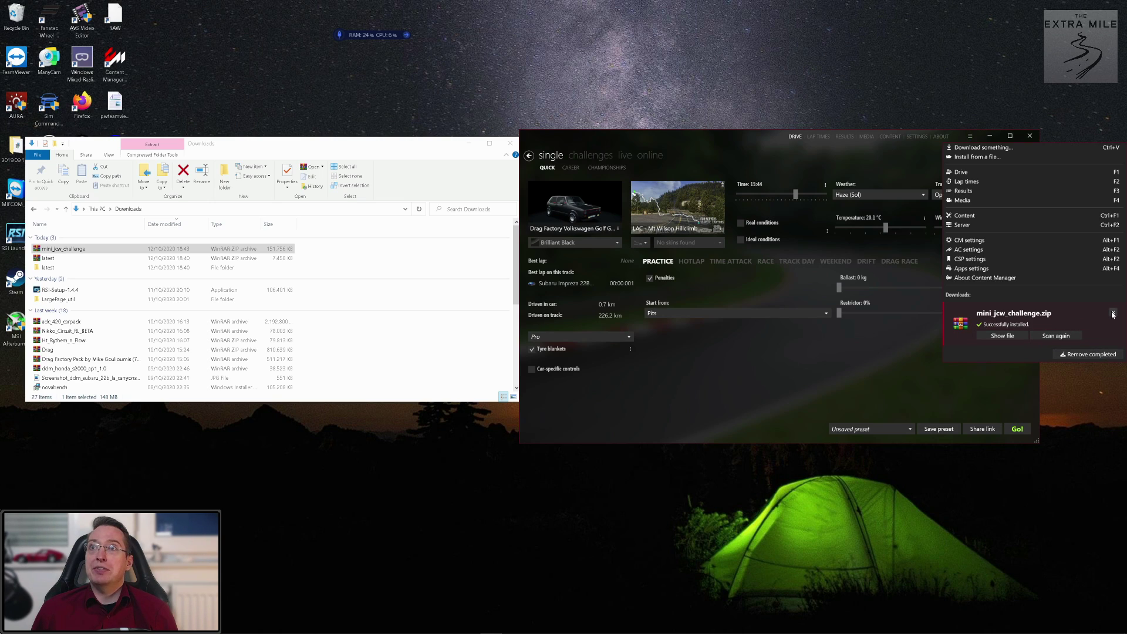
left_click(1113, 312)
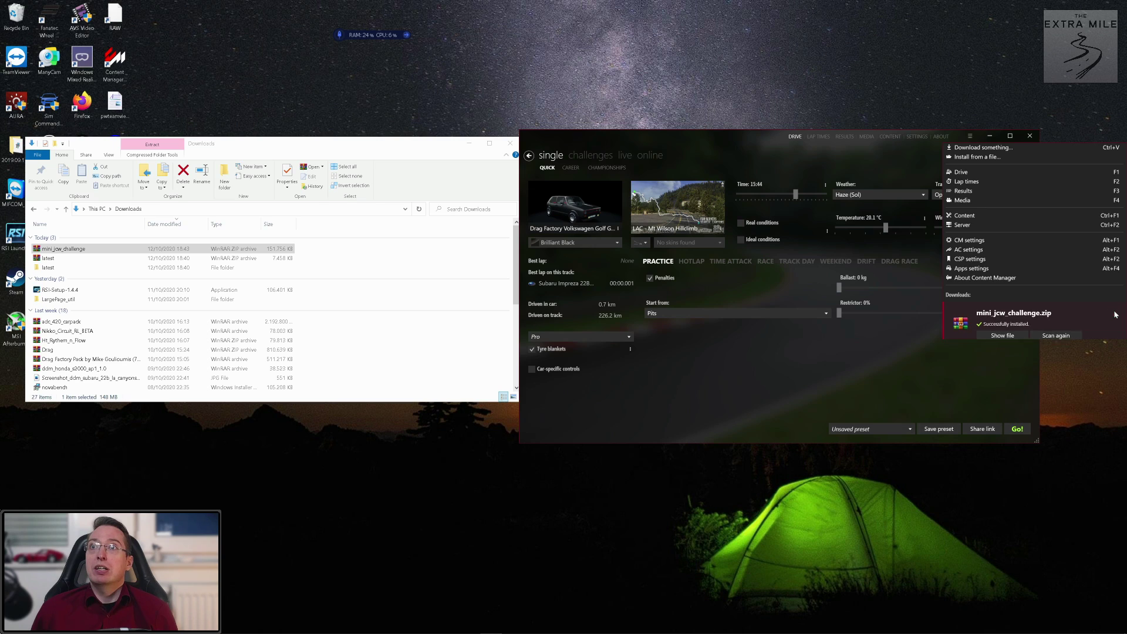
Find the Mini Cooper JCW Challenge (F56) in the full car list, preview its dark green skin, and close the car selection without applying it
left_click(571, 206)
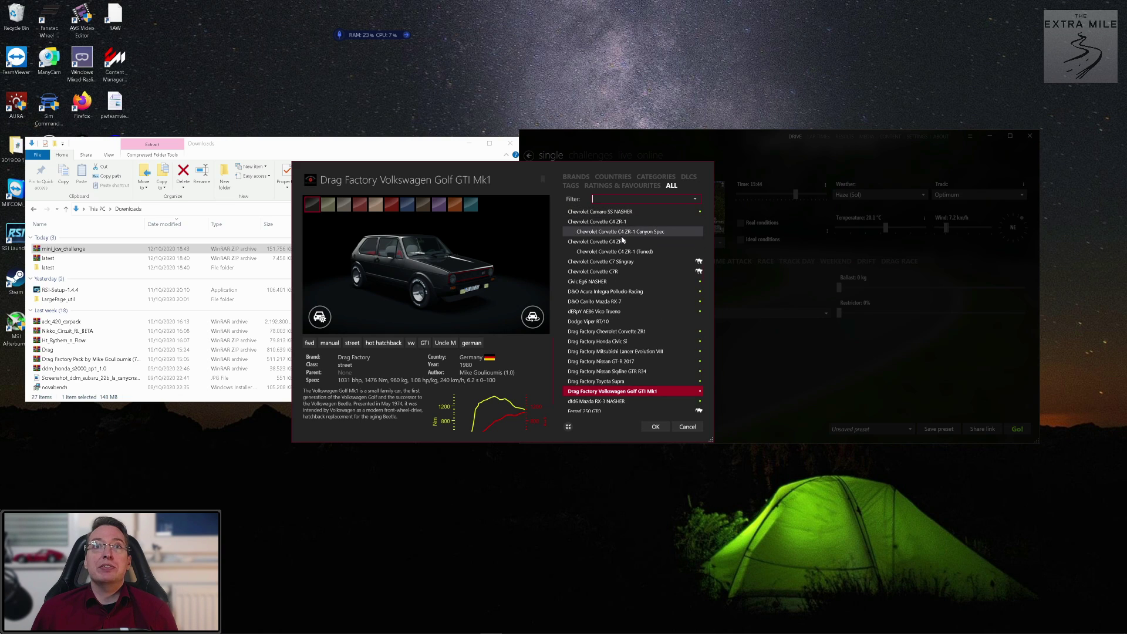
scroll(622, 240, "up", 3)
scroll(623, 241, "down", 10)
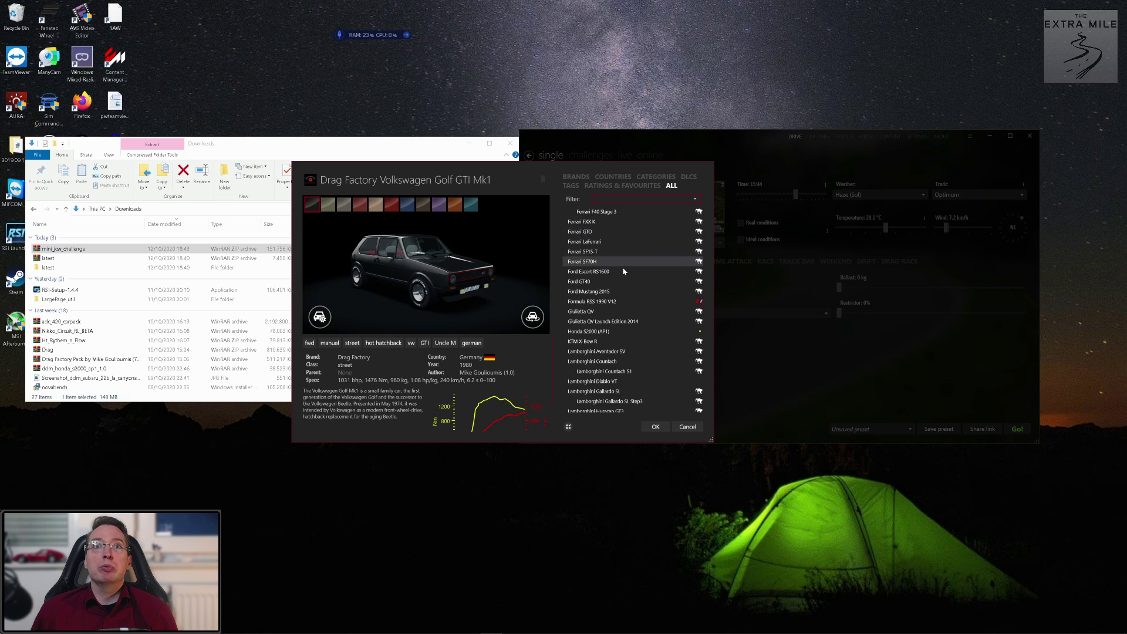
scroll(631, 294, "down", 10)
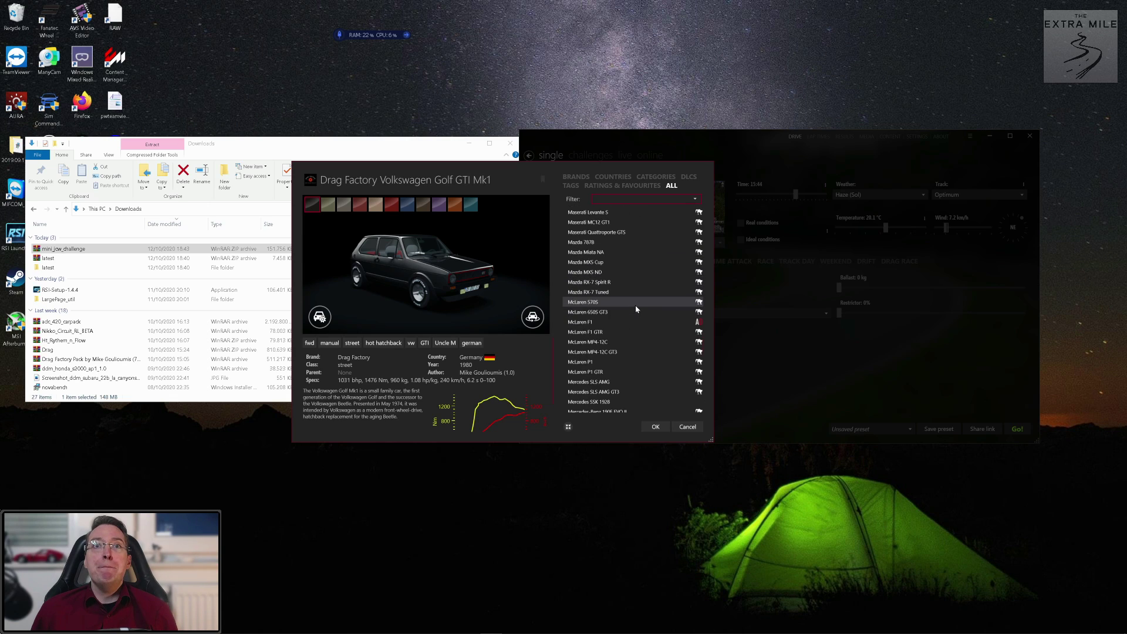
scroll(648, 317, "down", 4)
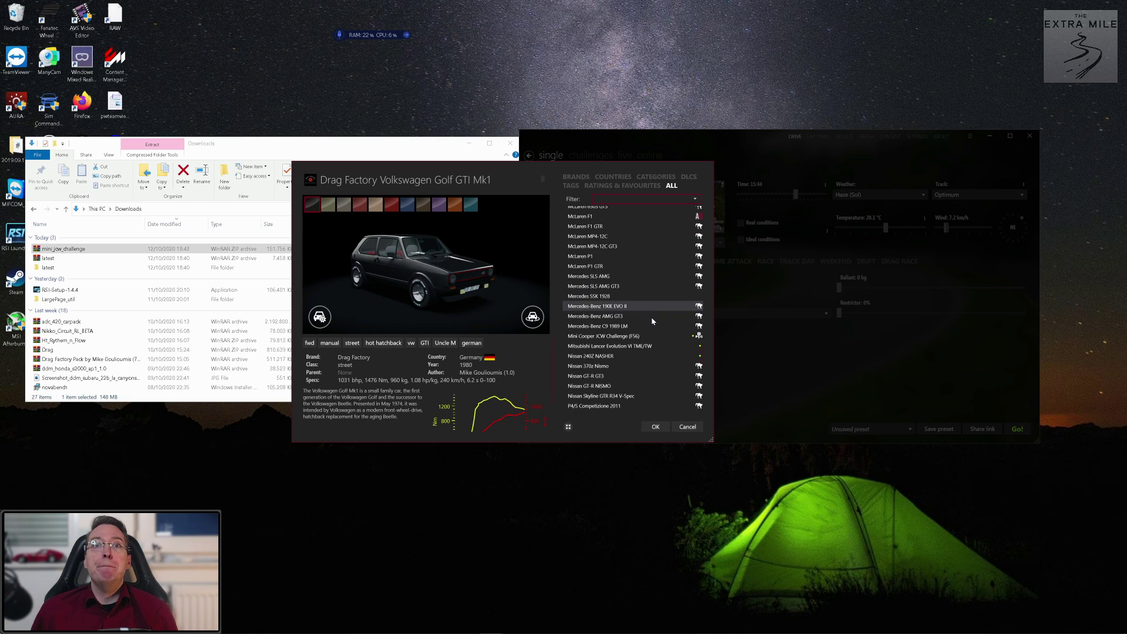
left_click(628, 337)
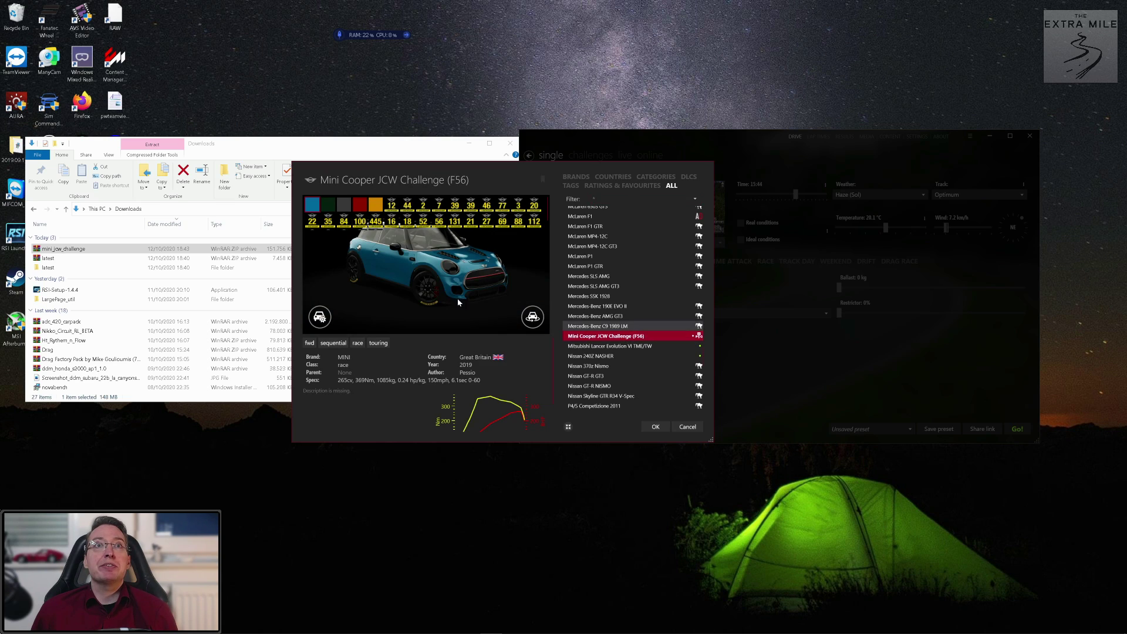
left_click(328, 205)
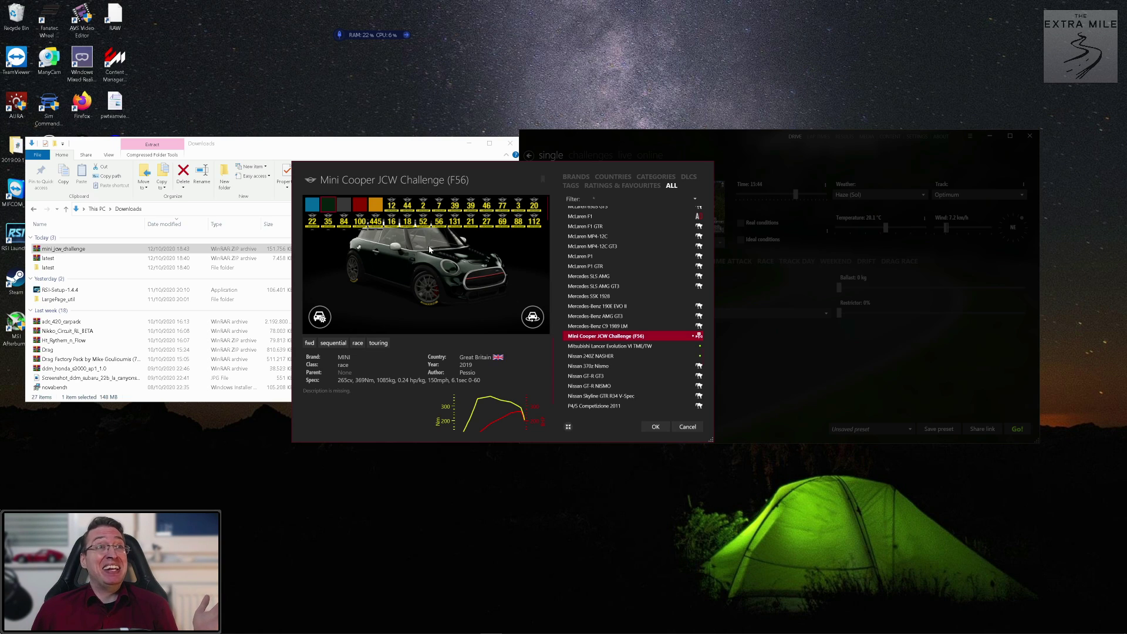
left_click(356, 323)
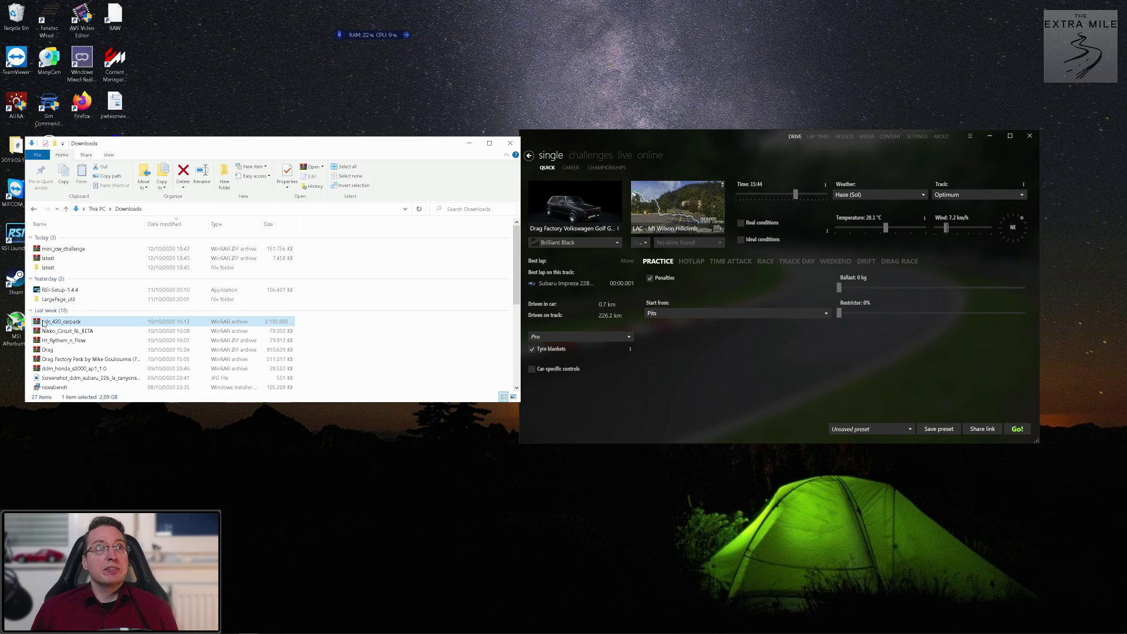
Load adc_420_carpack from the Downloads folder into Content Manager and review the car updates offered for installation
left_click_drag(43, 323, 814, 331)
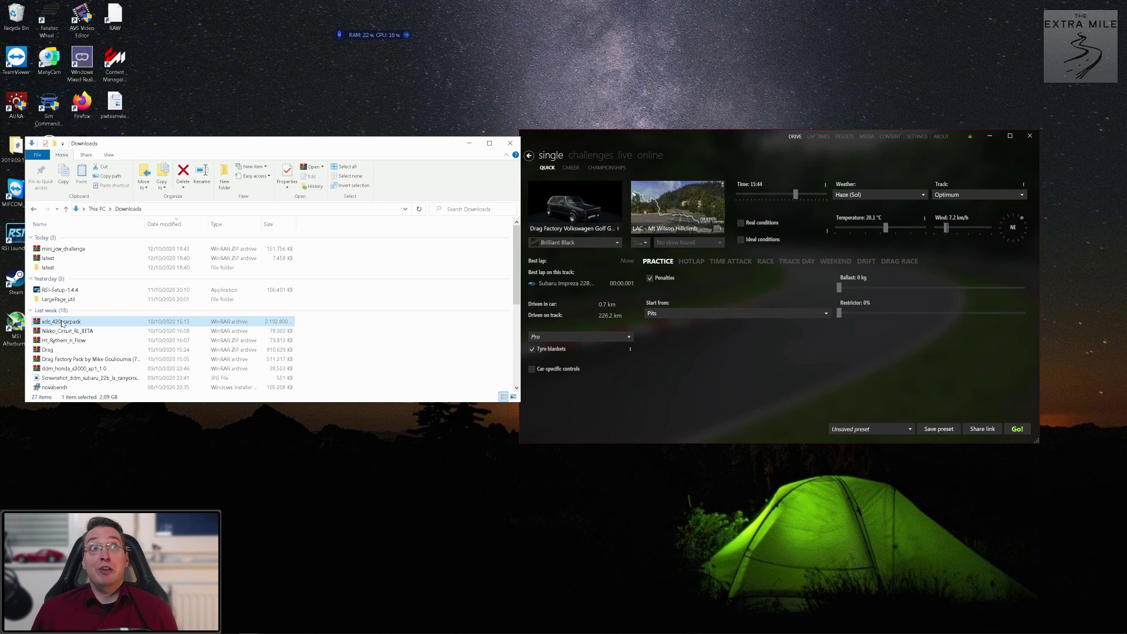
left_click(970, 136)
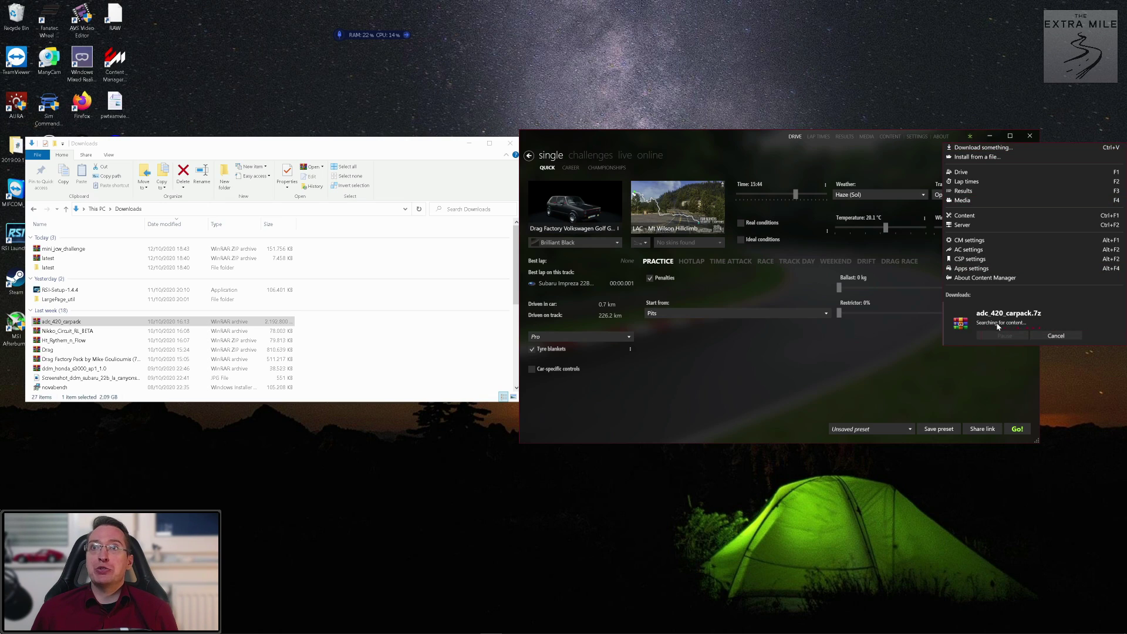
left_click(170, 321)
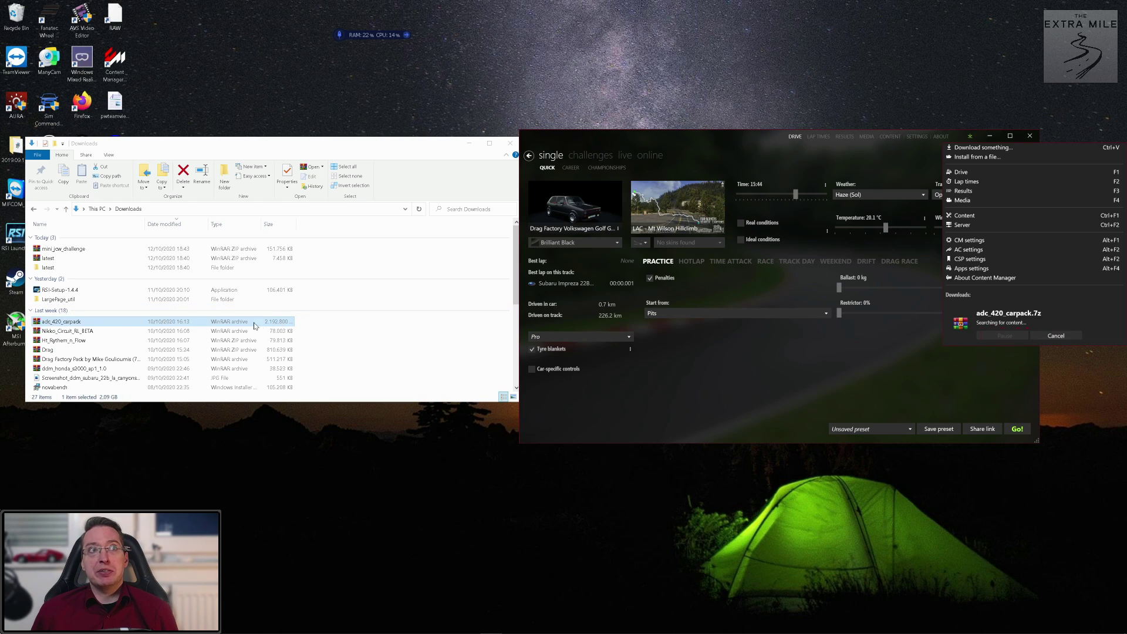
left_click(529, 326)
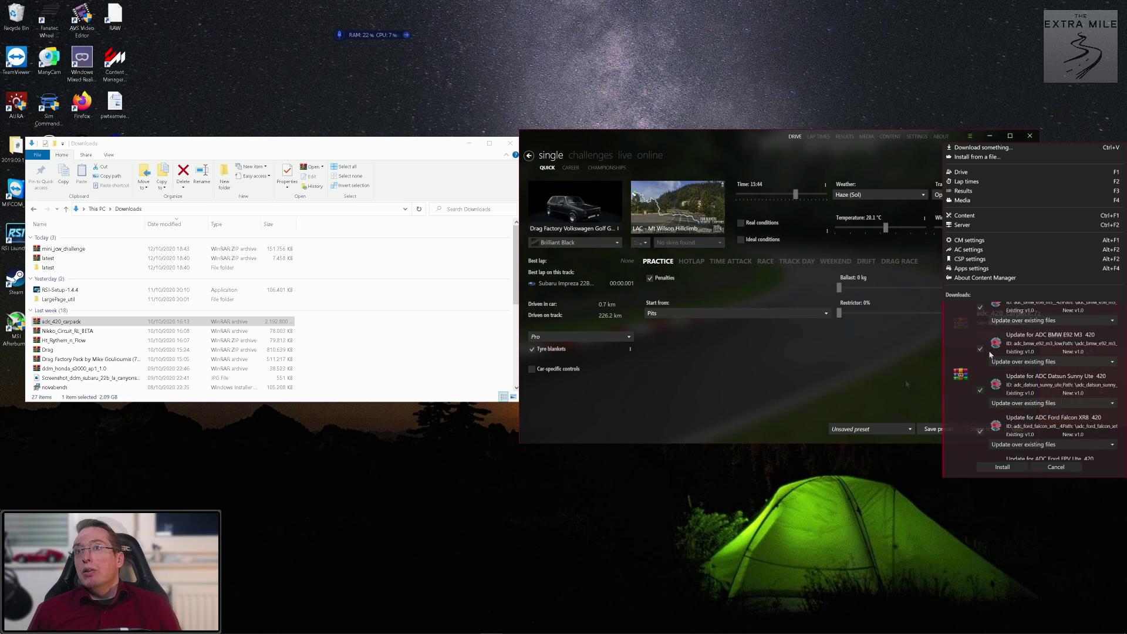
scroll(991, 379, "up", 1)
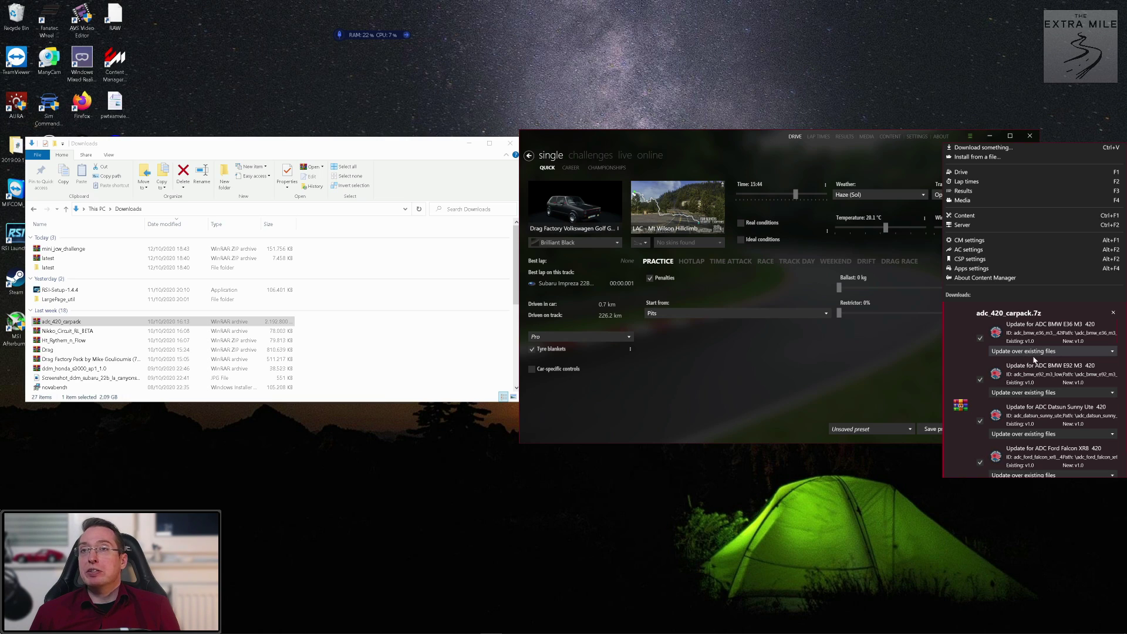
scroll(1035, 361, "down", 1)
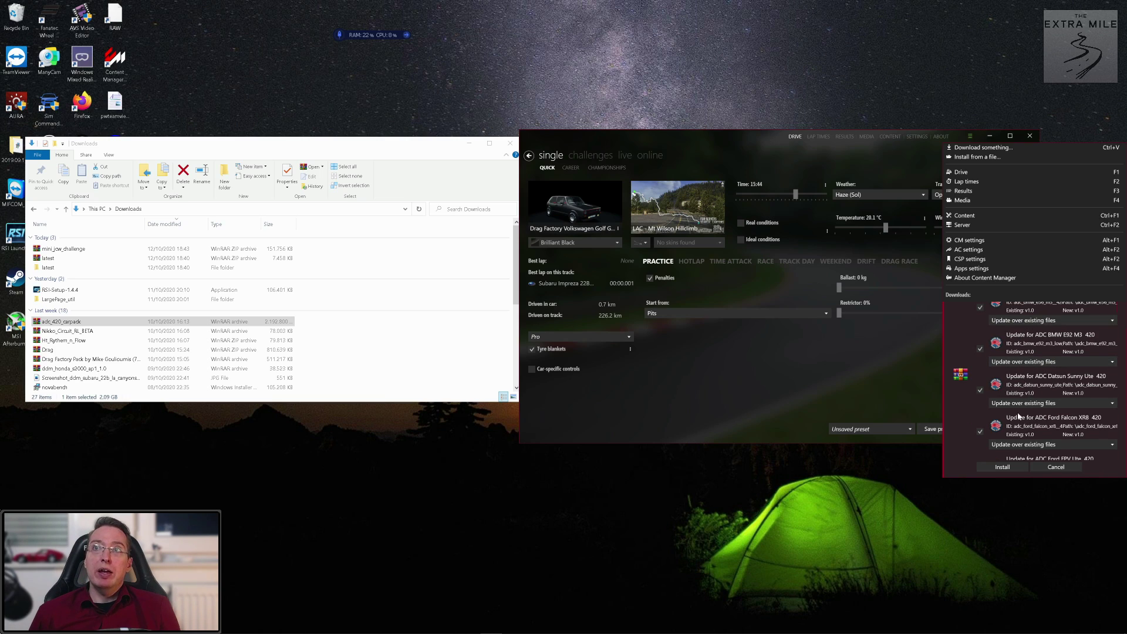
scroll(1019, 416, "up", 1)
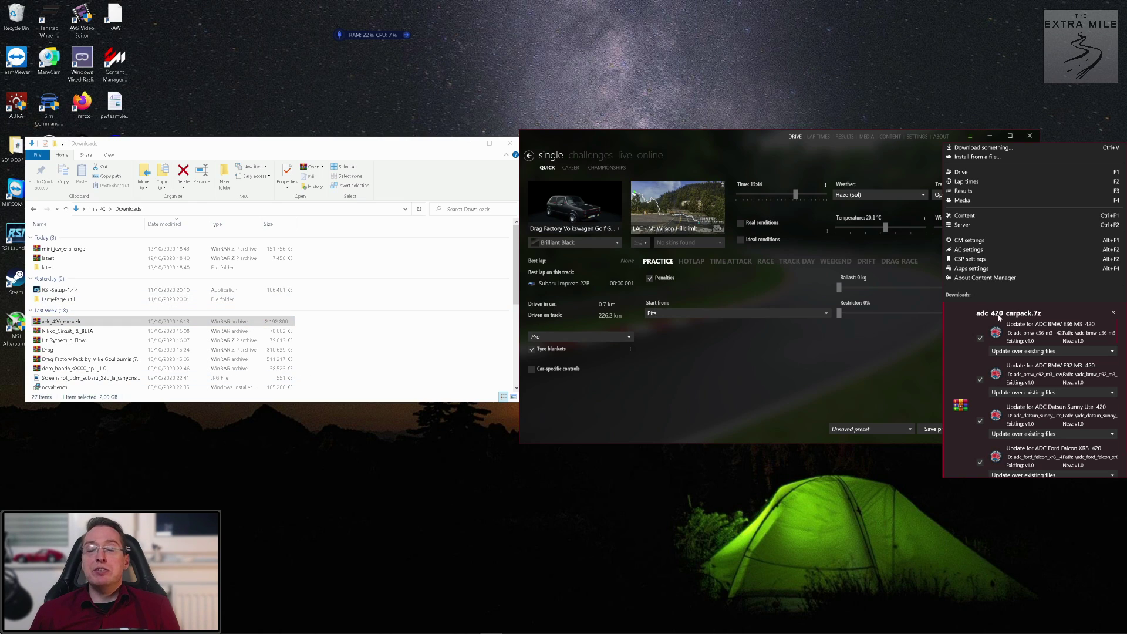
scroll(989, 405, "down", 1)
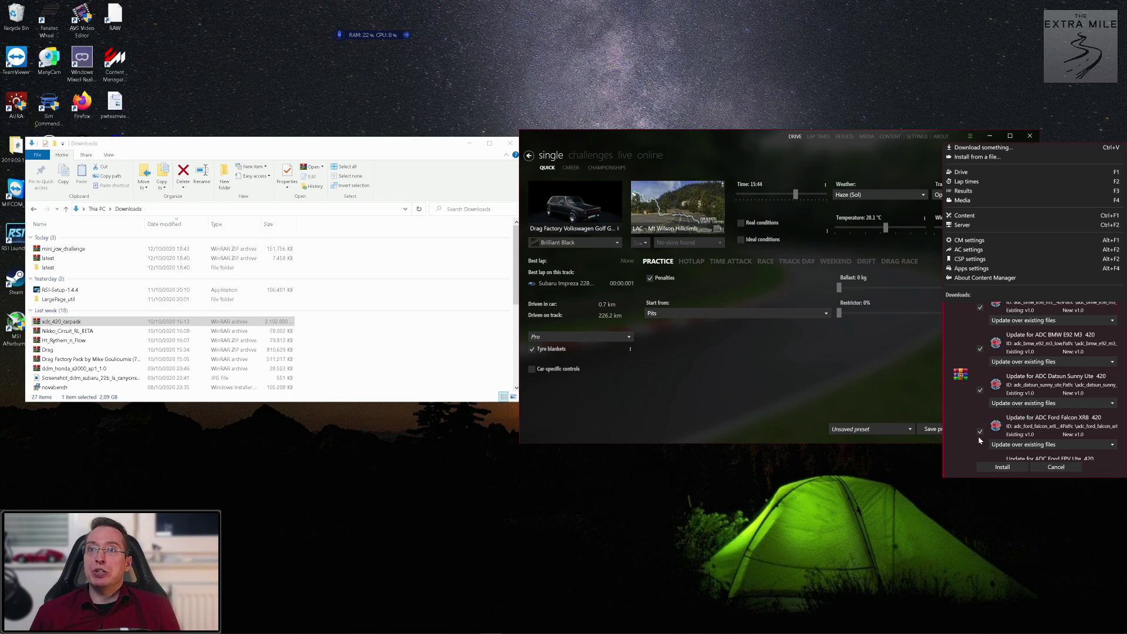
Exclude the ADC Ford Falcon XR8, Datsun Sunny Ute and BMW E92 M3 updates, include them again, and cancel the car pack installation
left_click(979, 432)
left_click(979, 391)
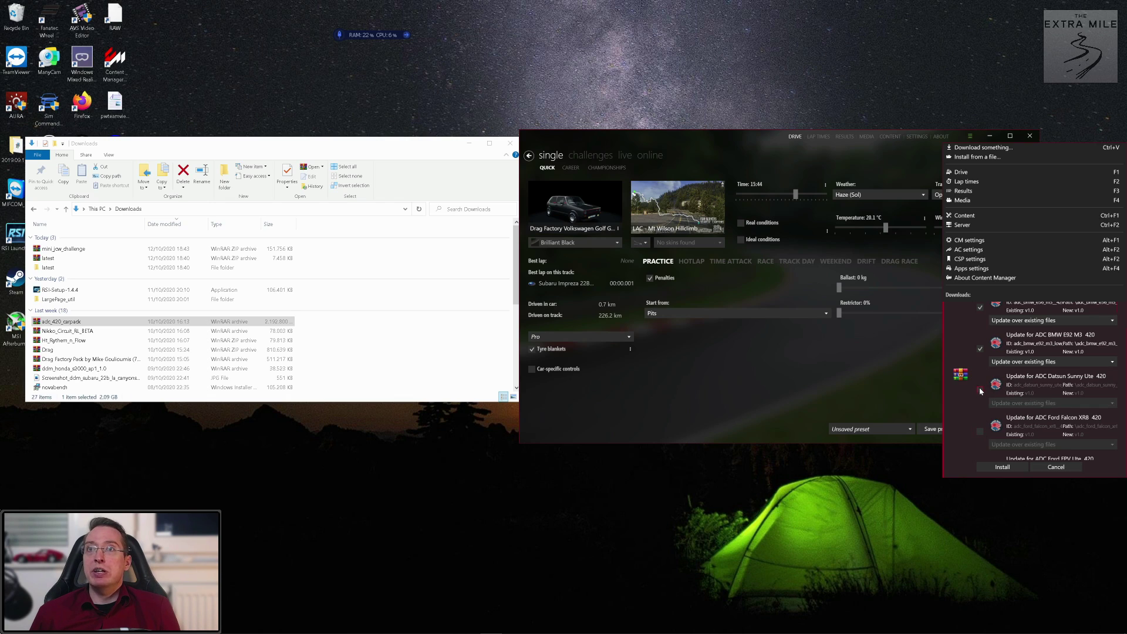
left_click(979, 349)
scroll(989, 388, "up", 1)
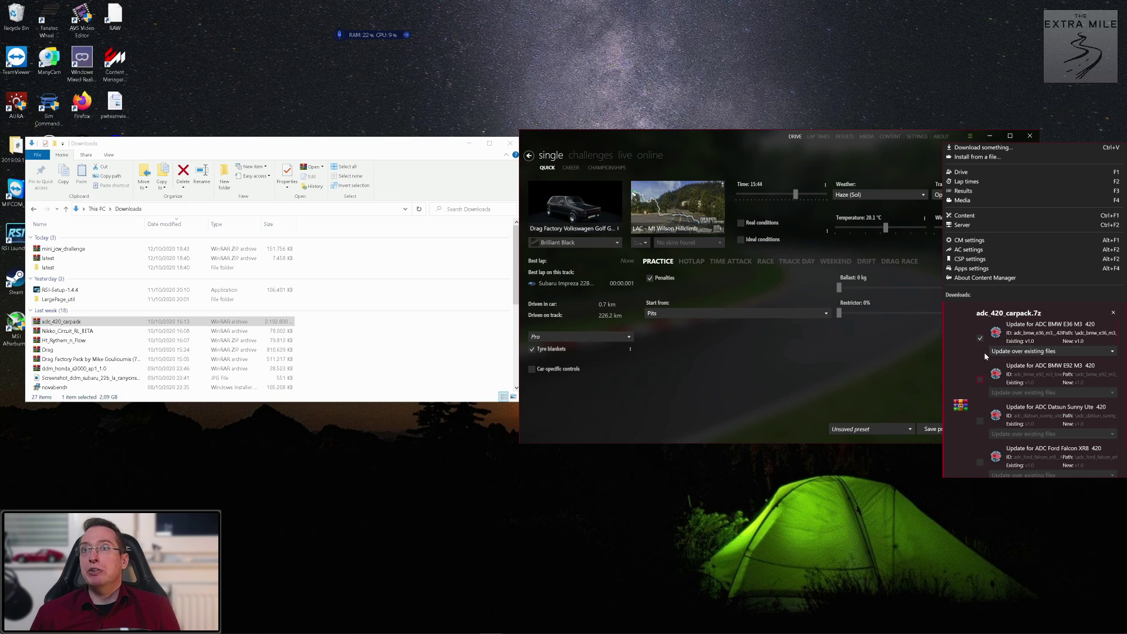
left_click(979, 379)
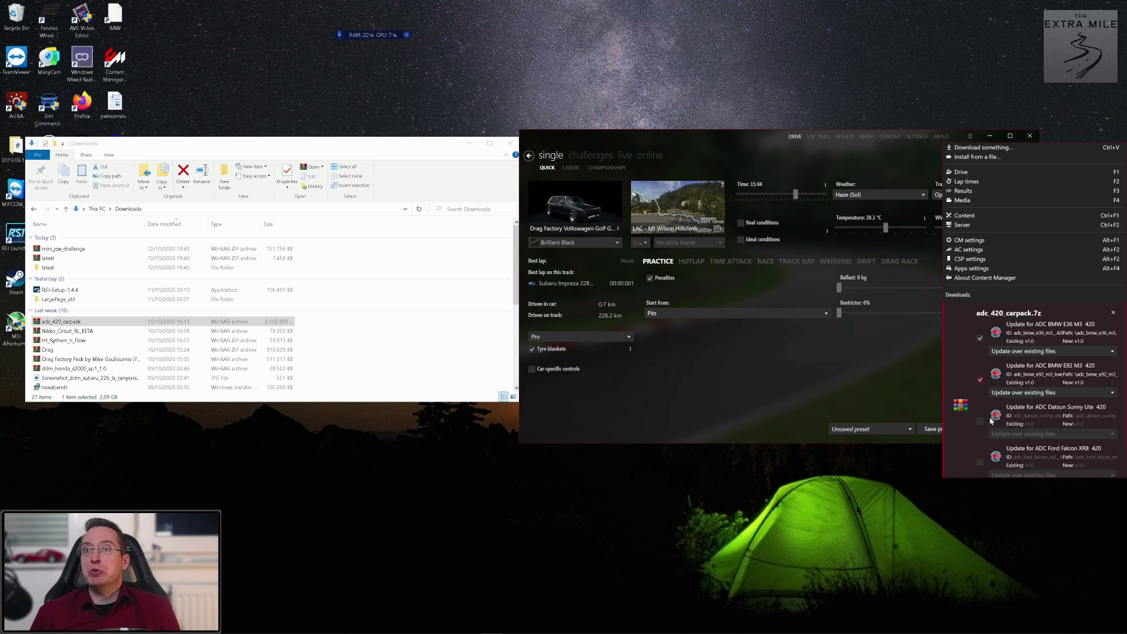
left_click(980, 421)
scroll(982, 426, "down", 1)
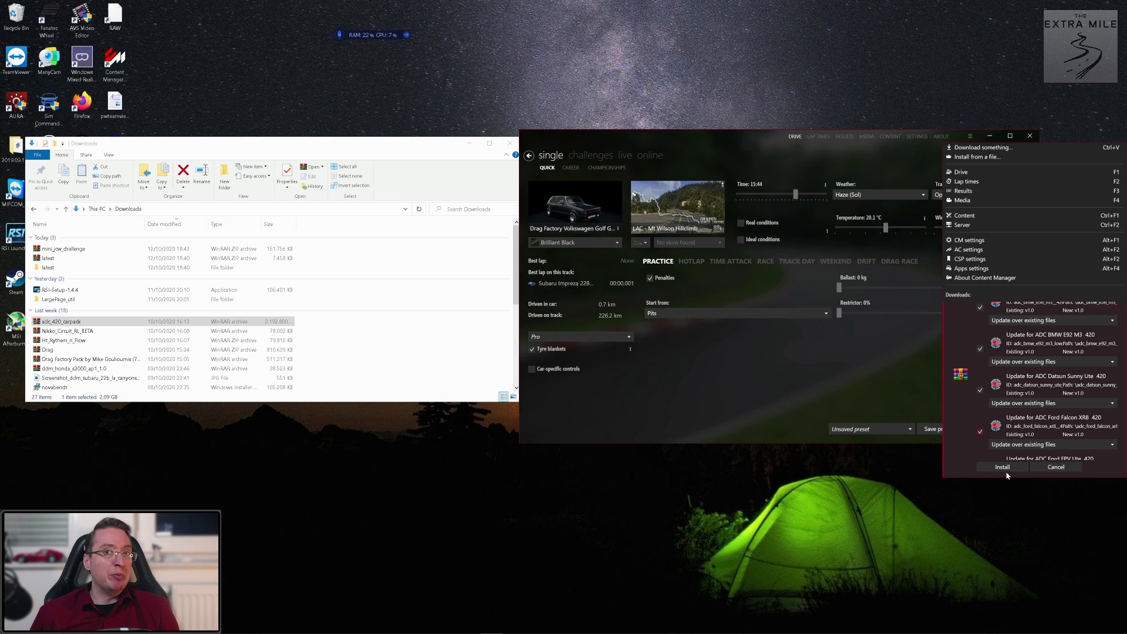
left_click(1049, 469)
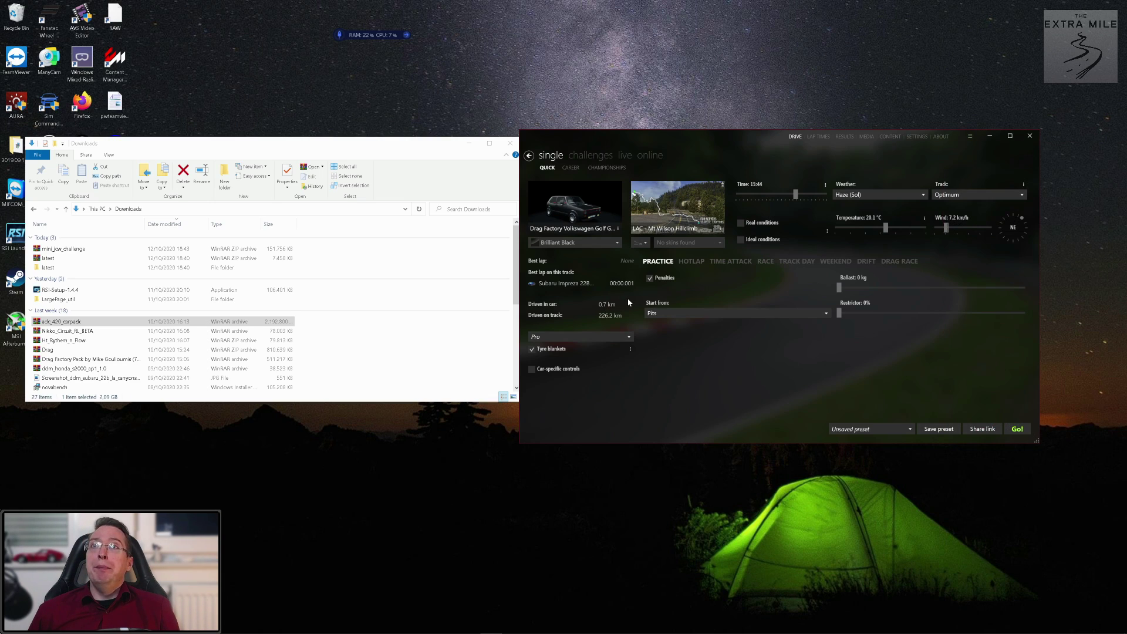
Look through the challenges and live driving sections, and open the online server list
mouse_move(576, 212)
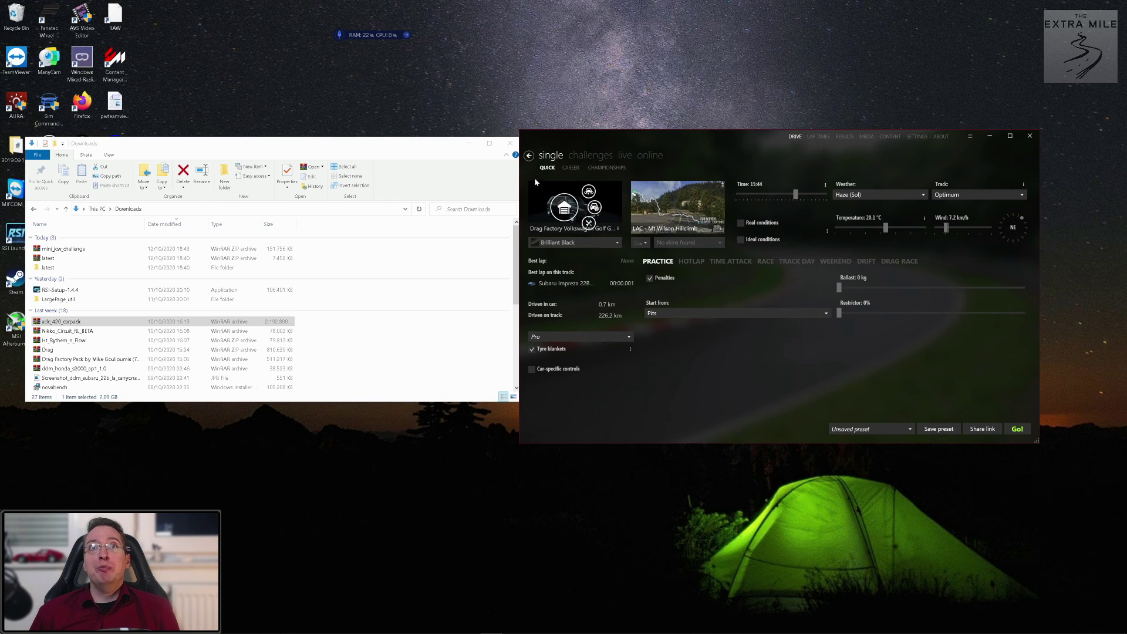
left_click(592, 156)
left_click(624, 155)
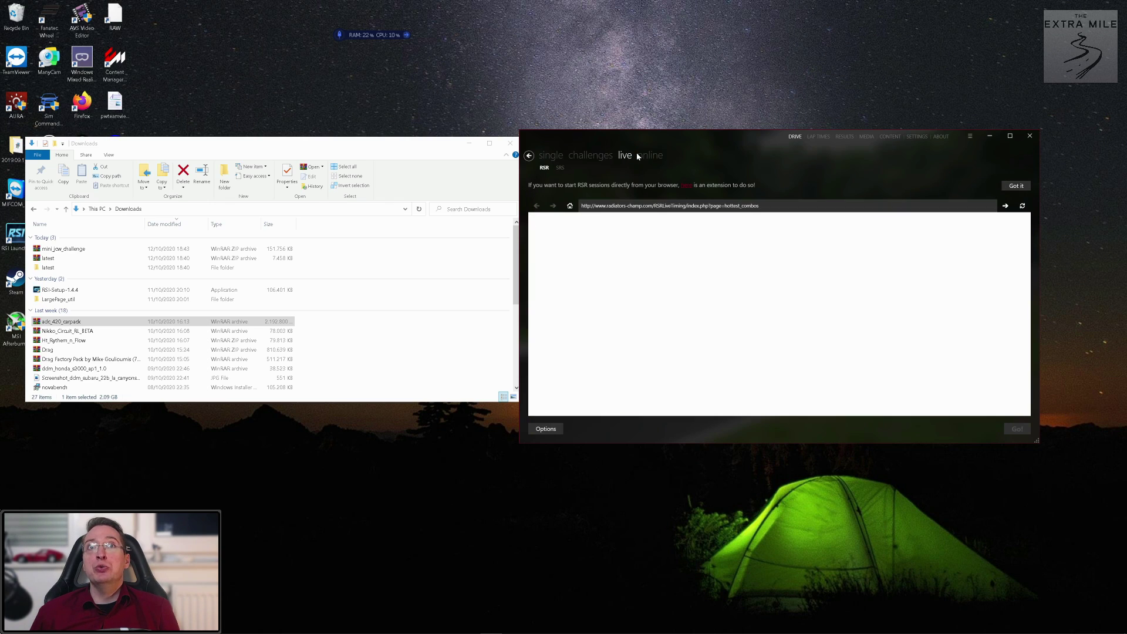
left_click(643, 155)
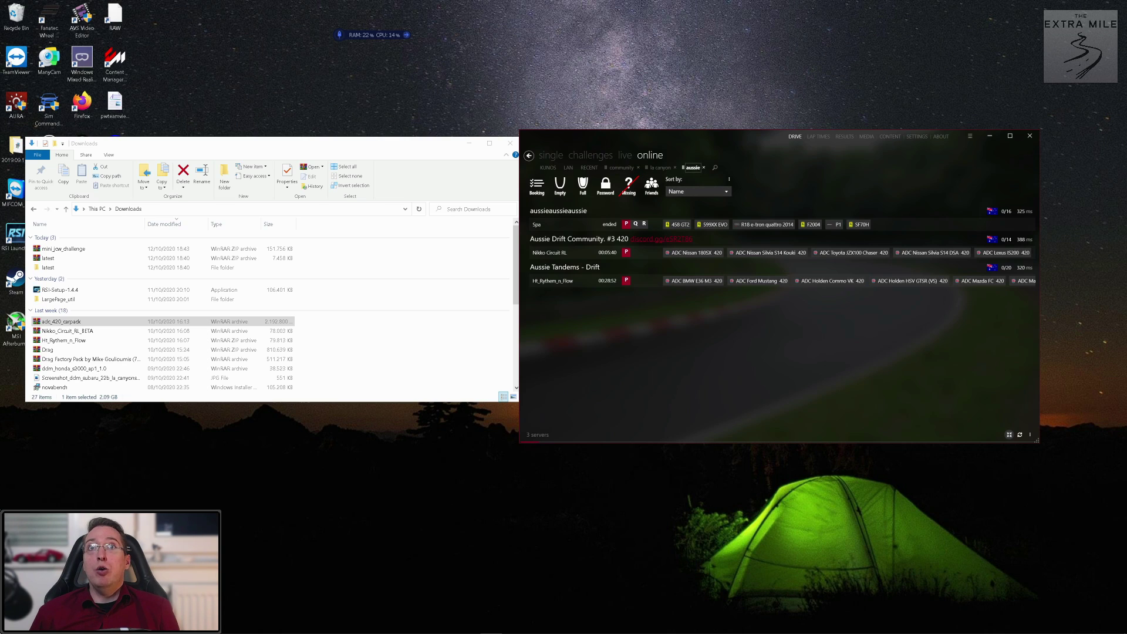
Browse the Kunos online server list sorted by drivers, checking the tracks, sessions and cars the servers offer
left_click(704, 167)
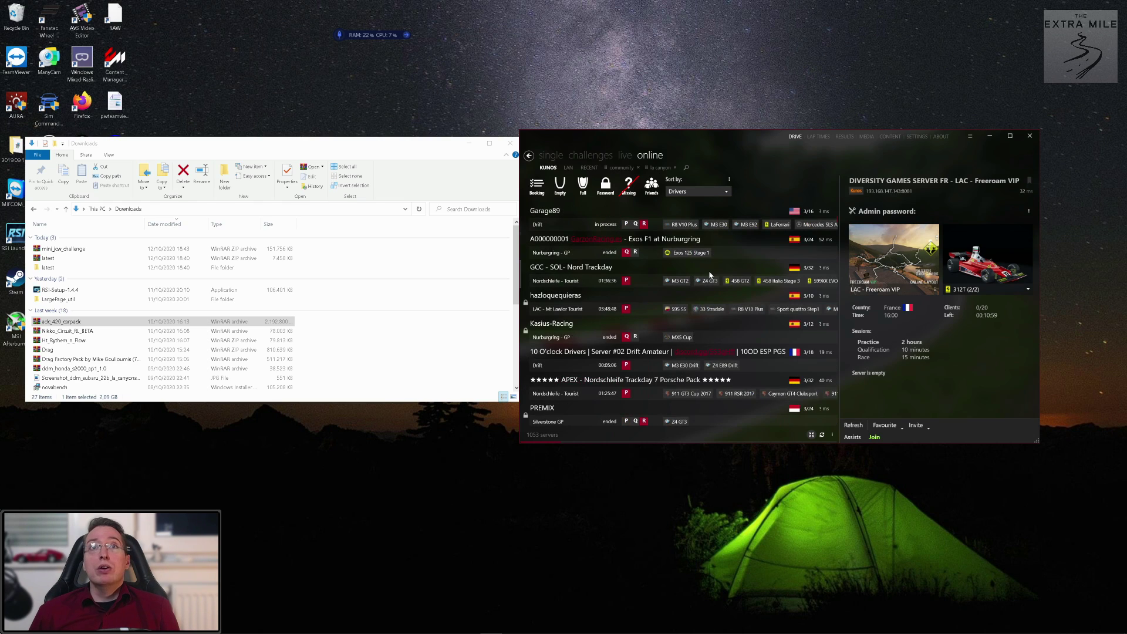
mouse_move(563, 252)
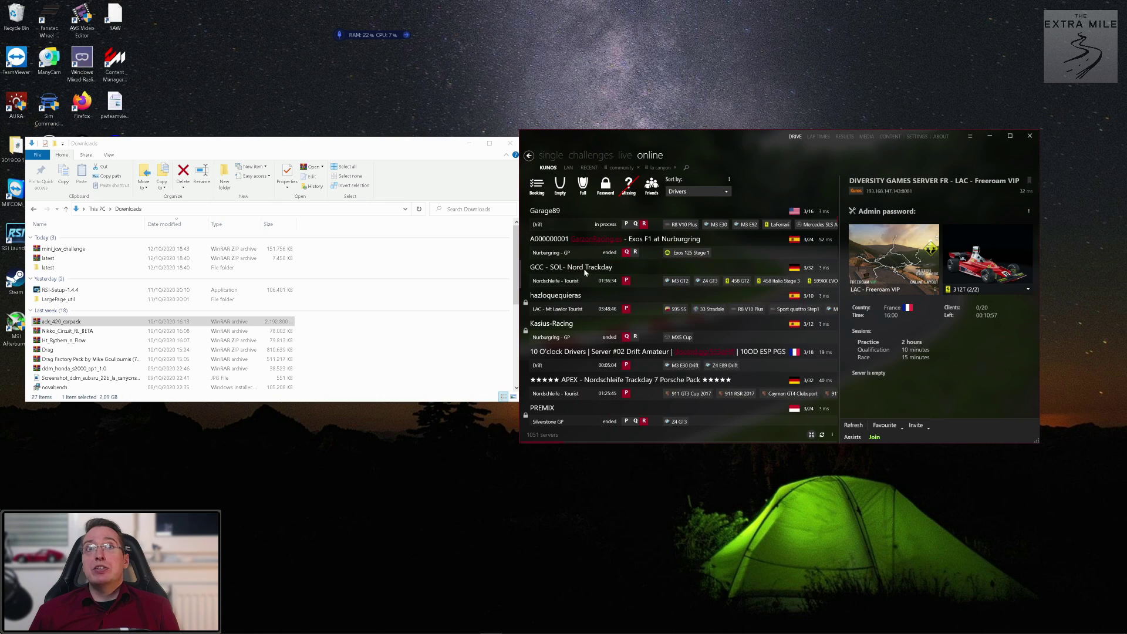
scroll(587, 294, "down", 1)
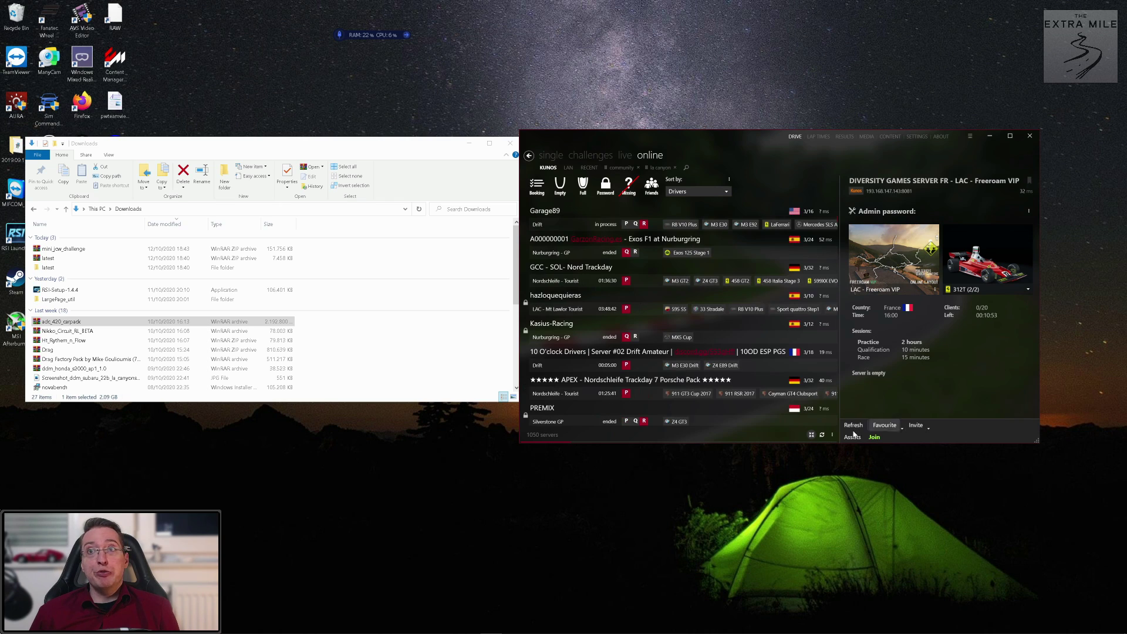
scroll(637, 334, "down", 7)
scroll(636, 333, "down", 10)
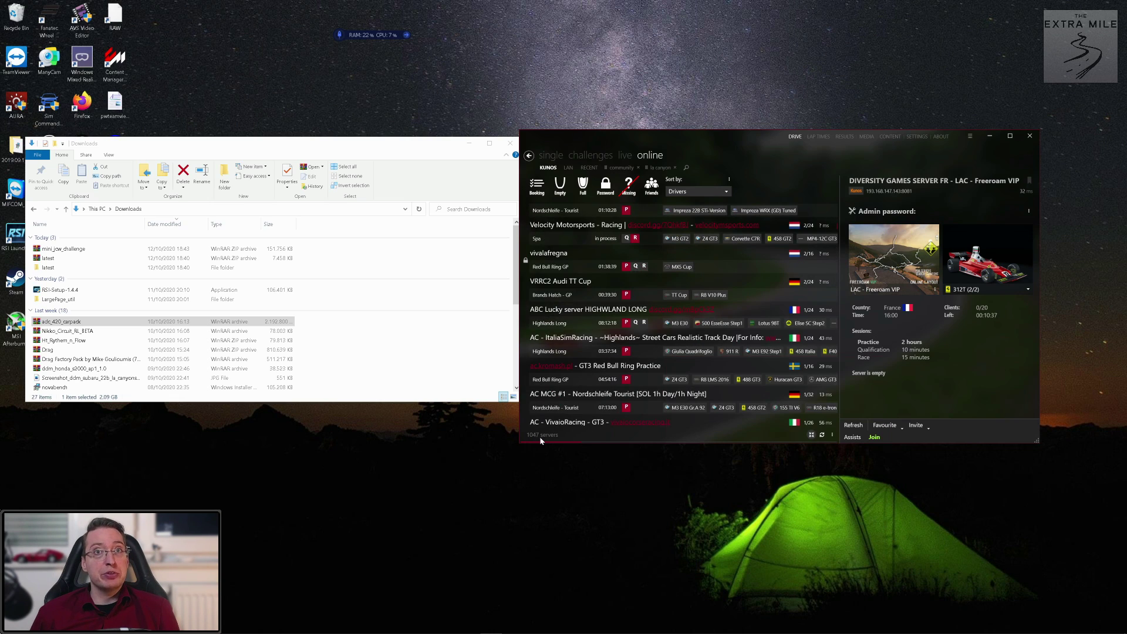
mouse_move(554, 441)
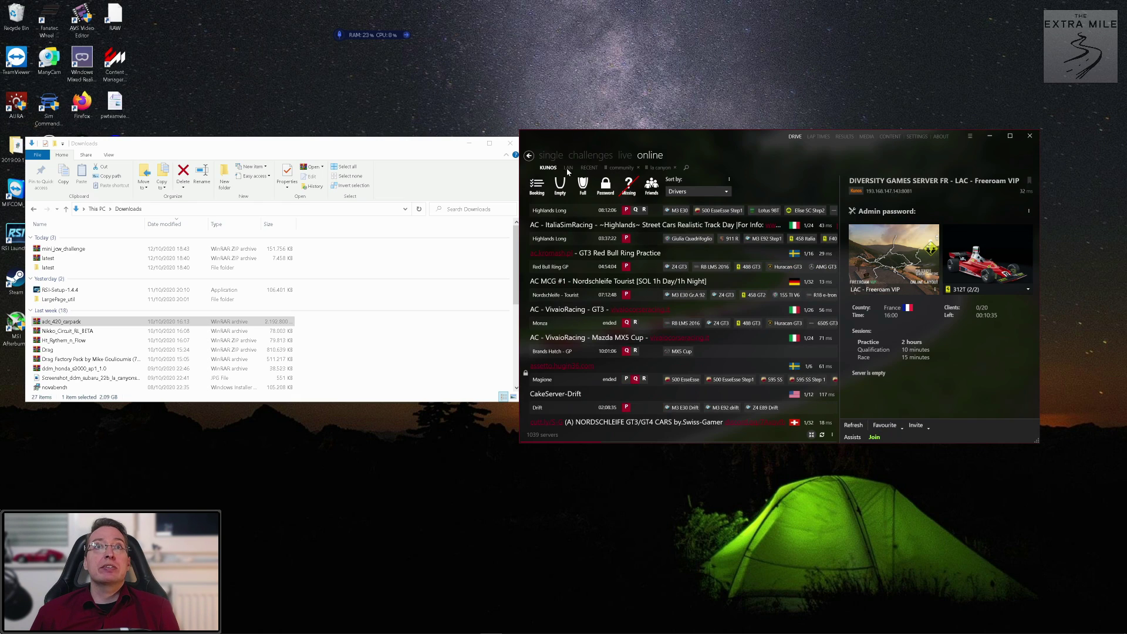
Return to single-player quick drive, browse the full car list, and close it without changing the car
left_click(550, 155)
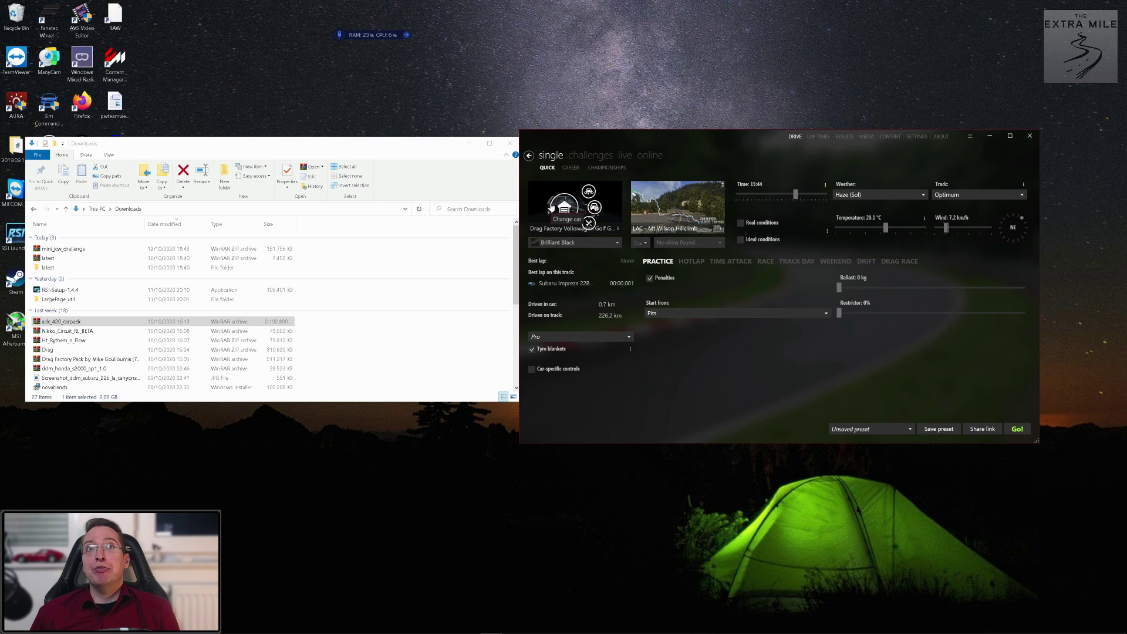
left_click(562, 208)
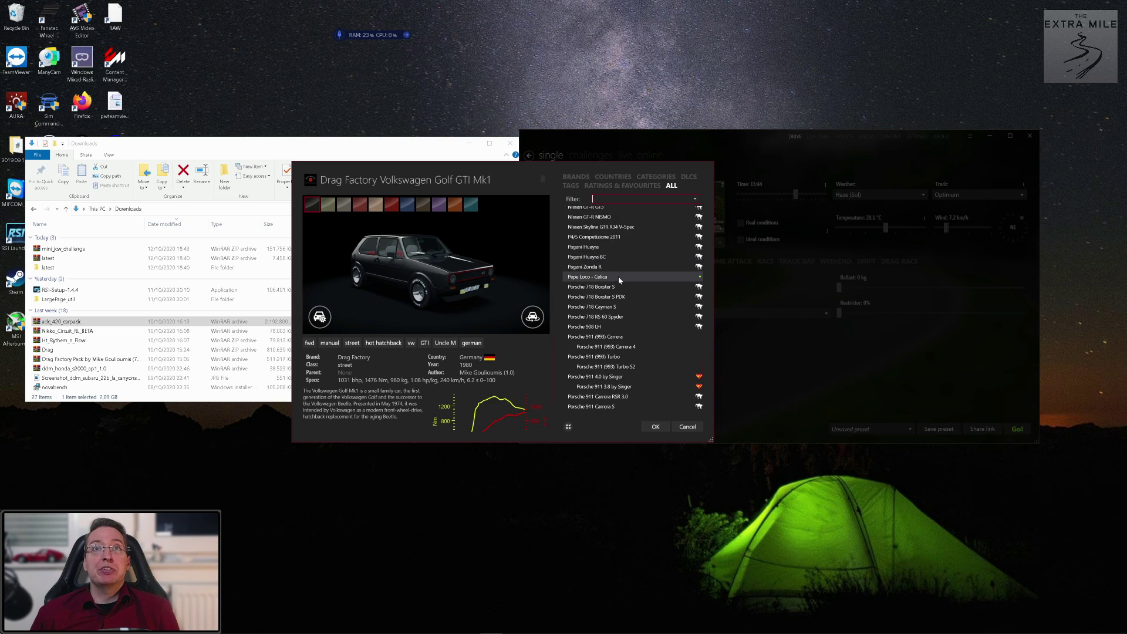
scroll(618, 276, "down", 7)
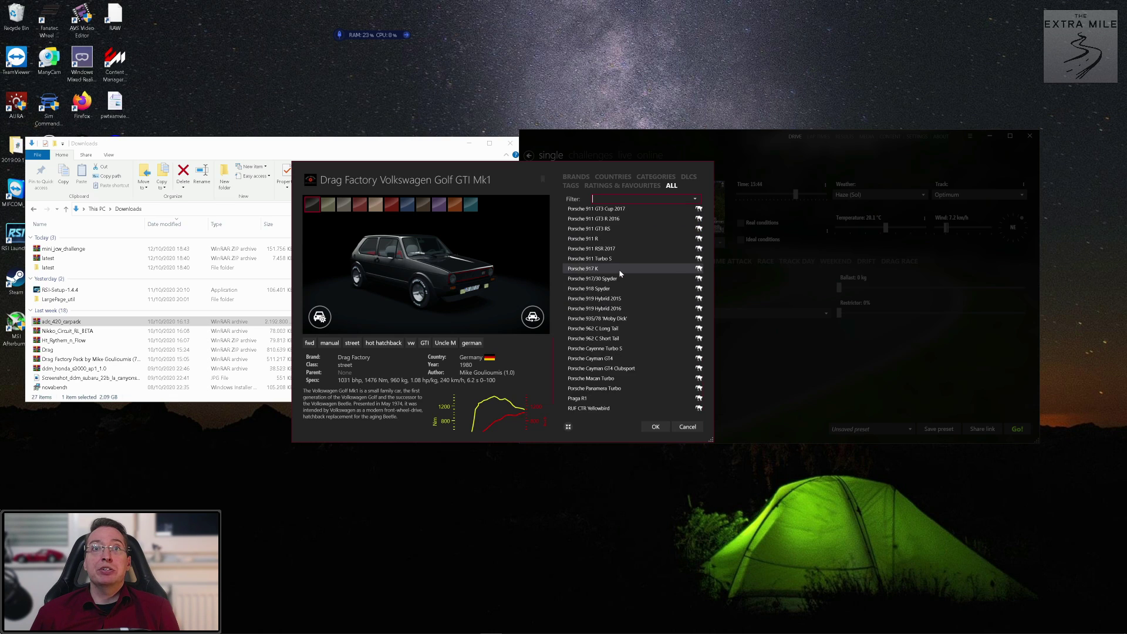
scroll(620, 275, "up", 10)
scroll(619, 271, "up", 10)
scroll(619, 272, "up", 4)
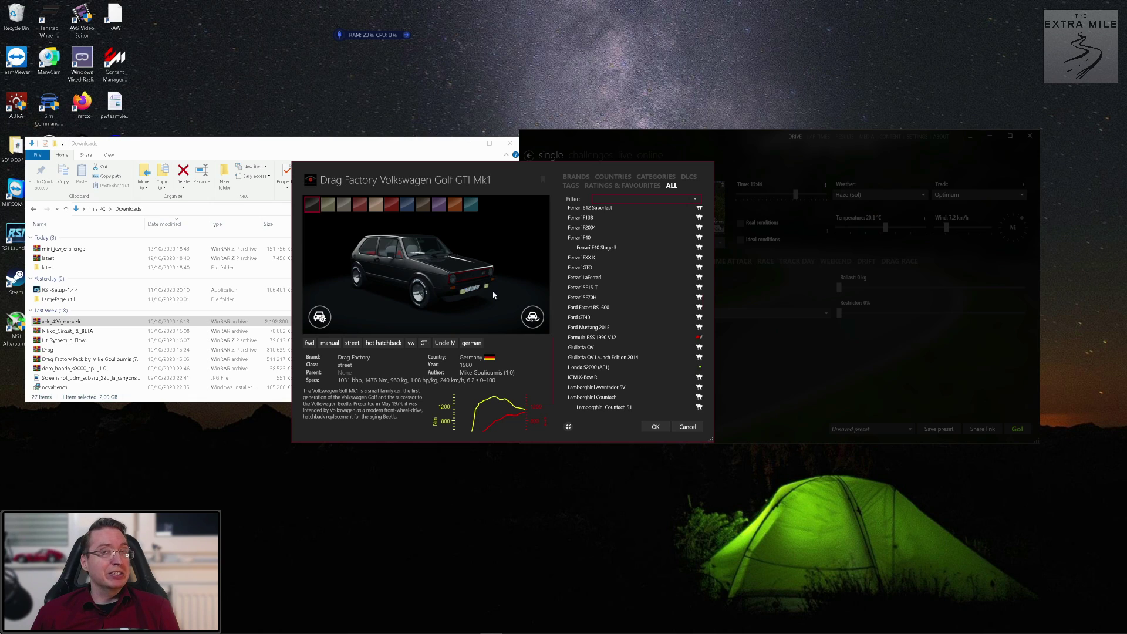
left_click(686, 426)
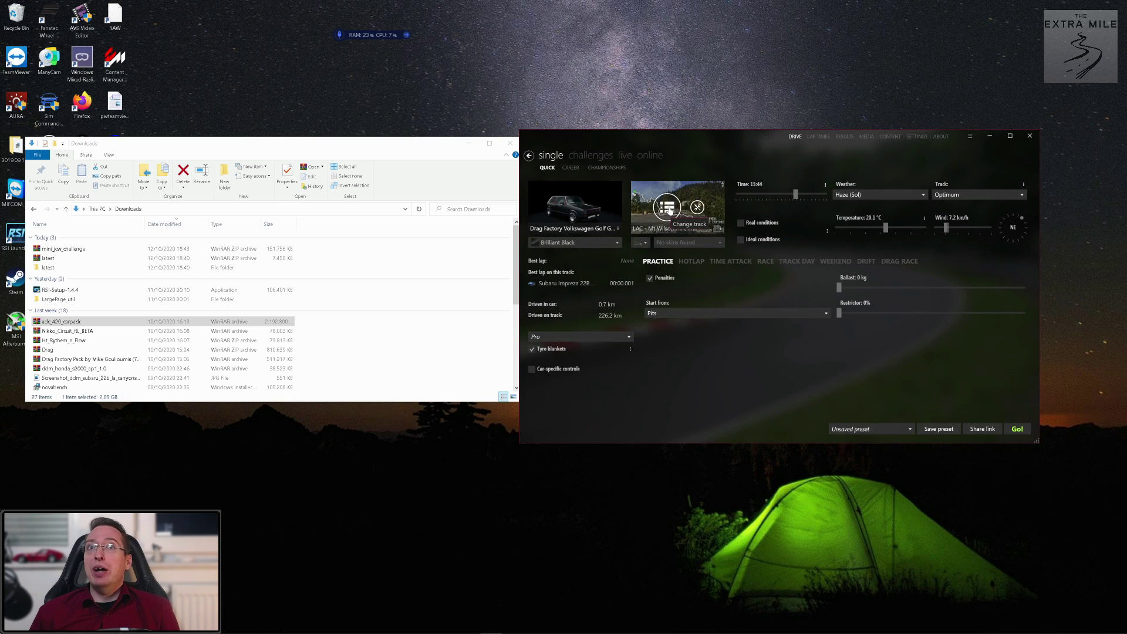
Browse the full track list for the quick drive and close it without changing the track
left_click(669, 210)
scroll(673, 277, "down", 2)
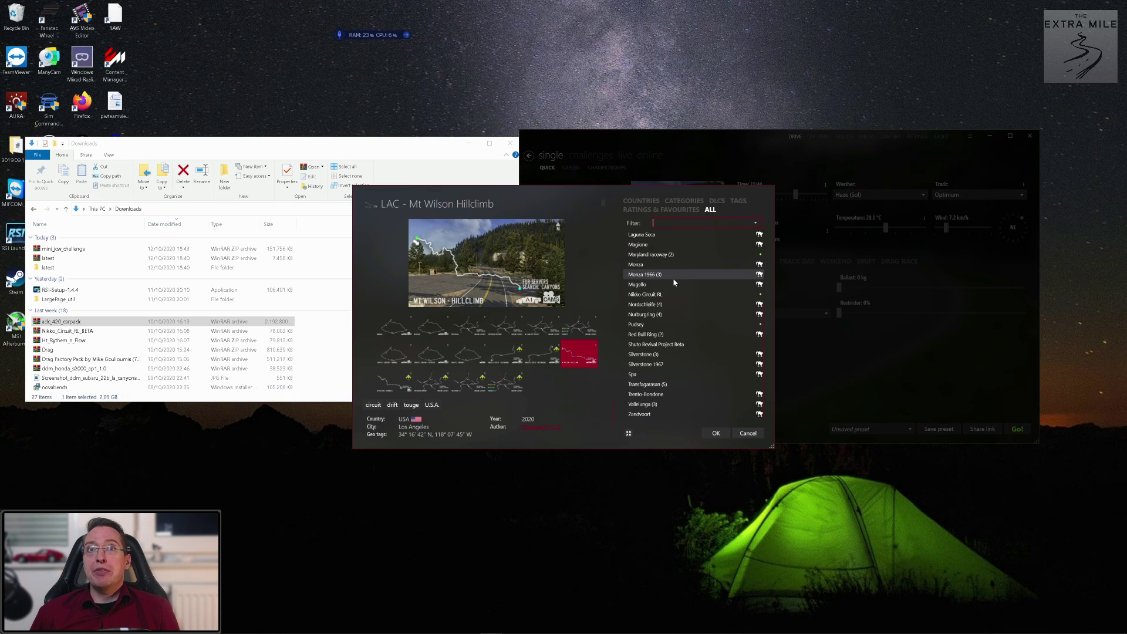
scroll(674, 283, "up", 4)
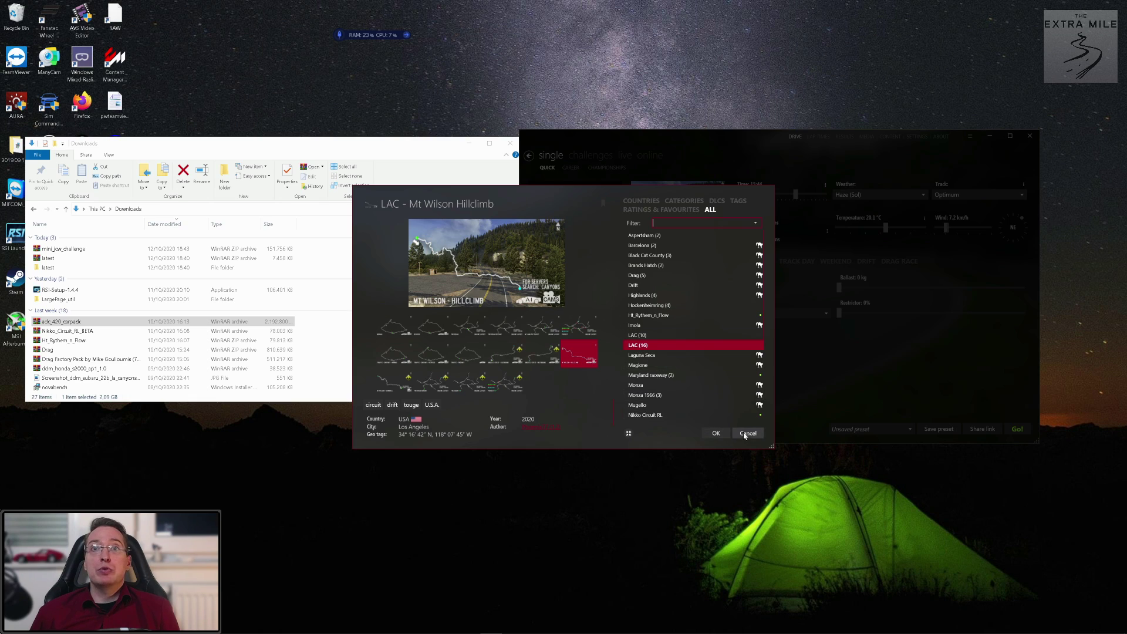
scroll(700, 340, "down", 2)
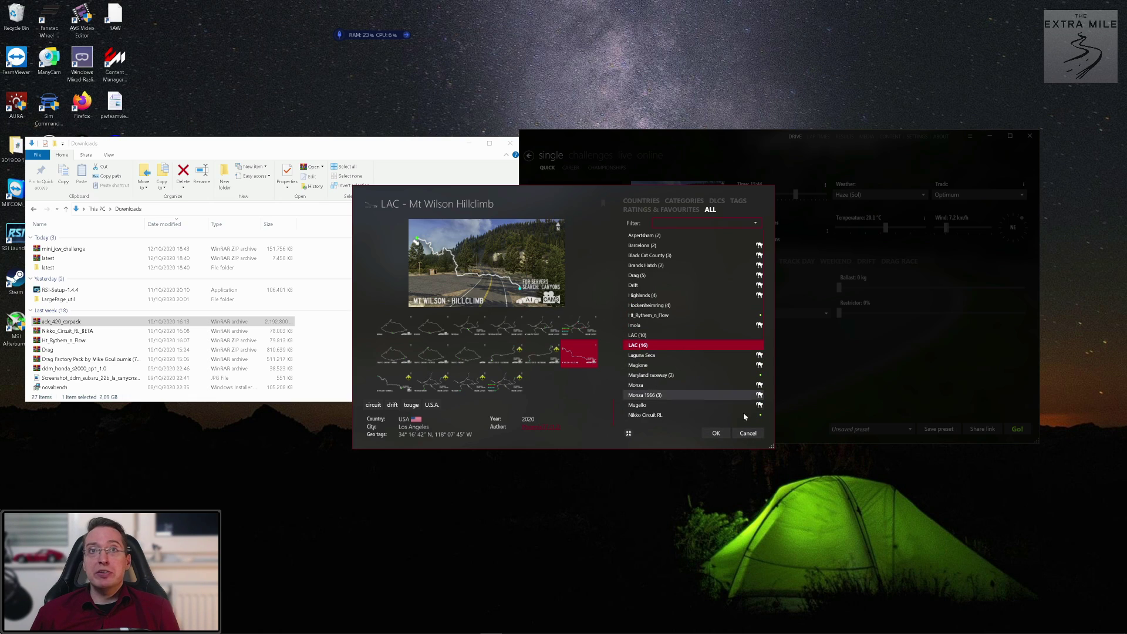
left_click(749, 431)
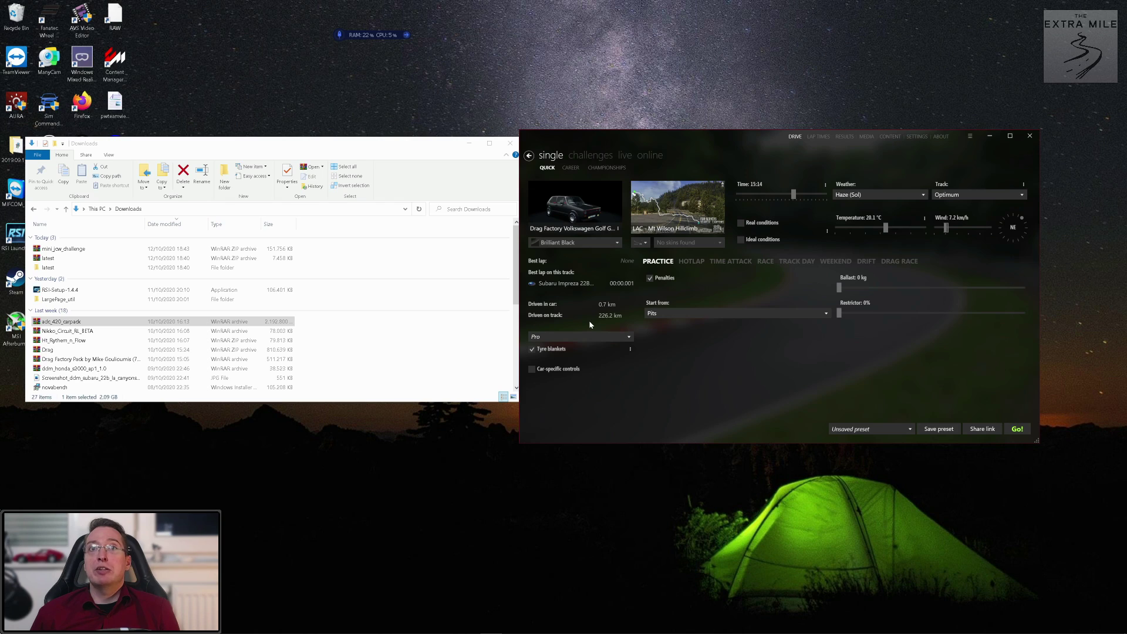
Go through the Hotlap, Time Attack and Race modes and view the race's opponent options
left_click(691, 263)
left_click(733, 263)
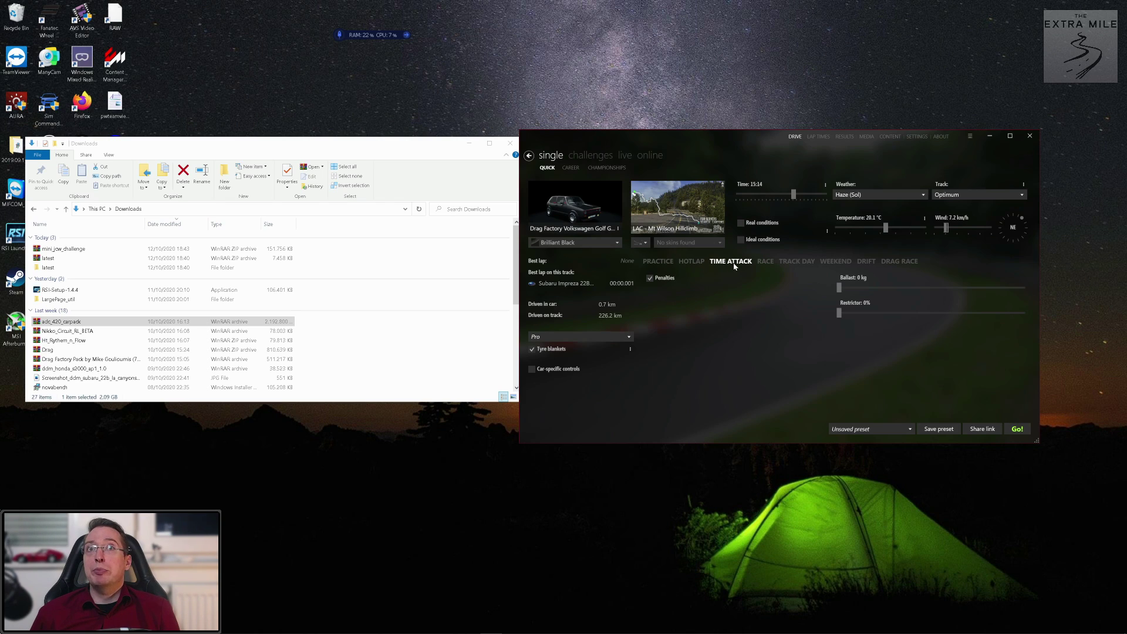
left_click(767, 262)
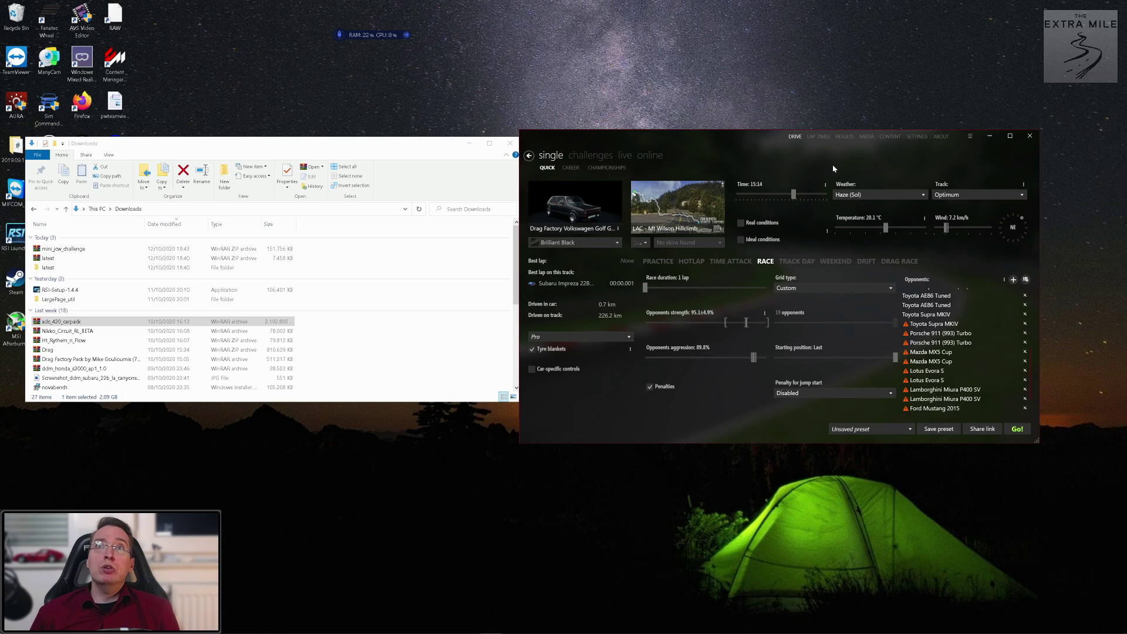
Open Assetto Corsa's video settings and review the resolution, quality and reflection options
left_click(916, 137)
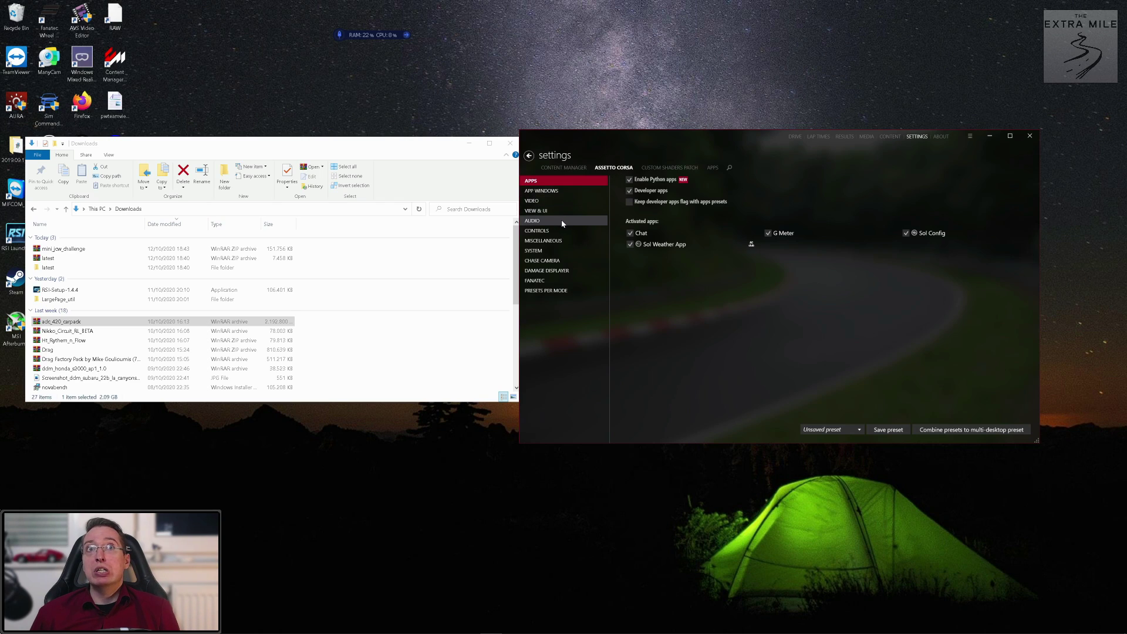
left_click(561, 204)
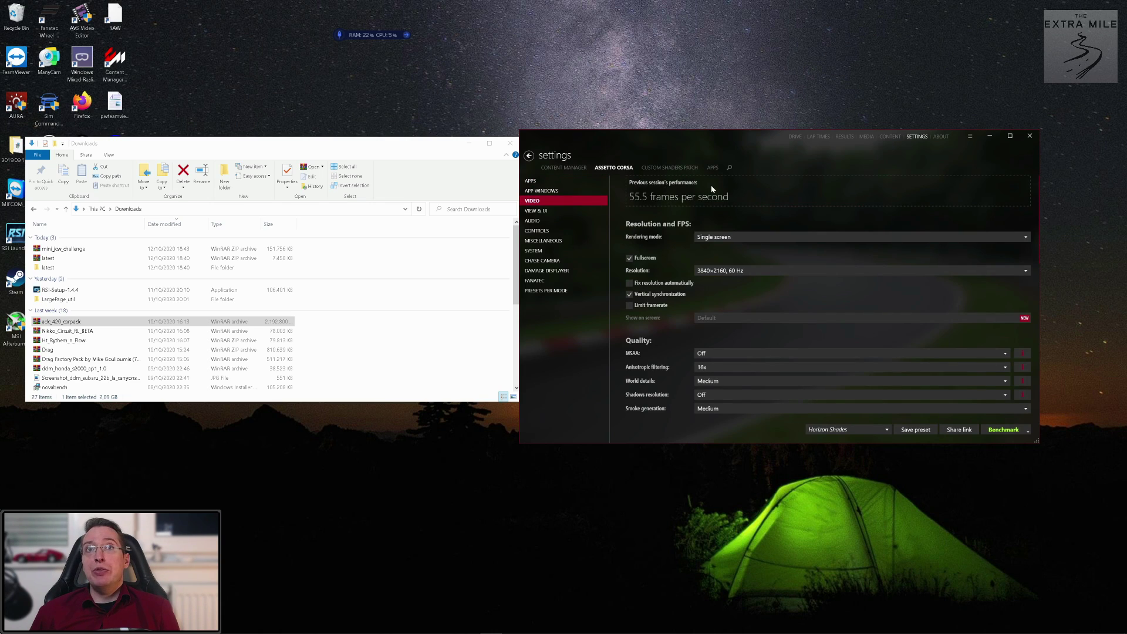
mouse_move(654, 198)
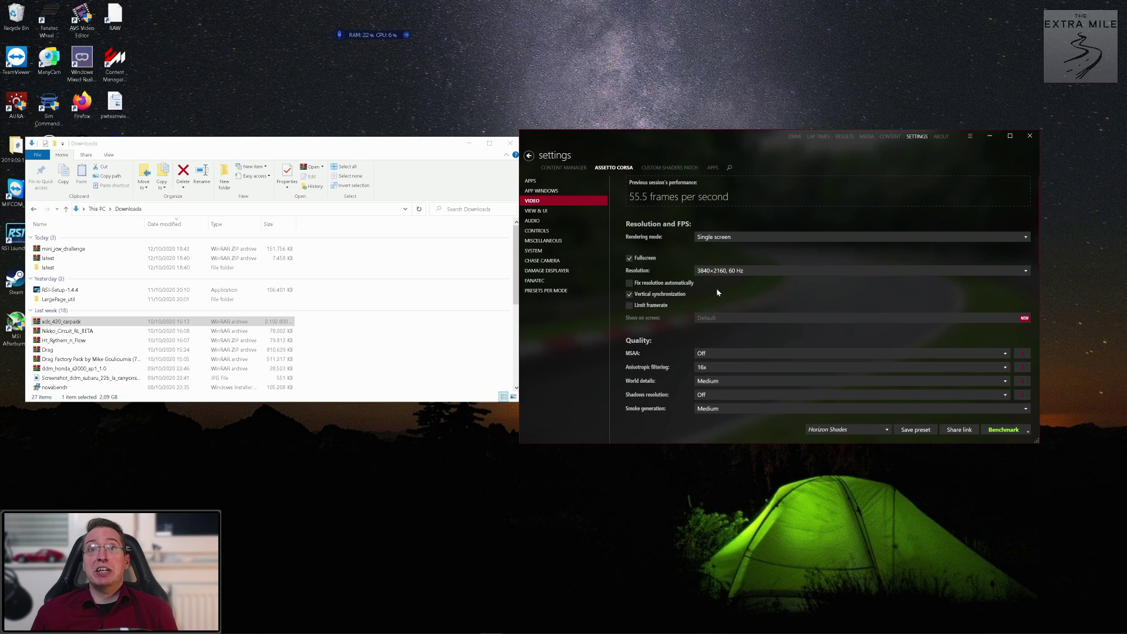
scroll(716, 288, "down", 3)
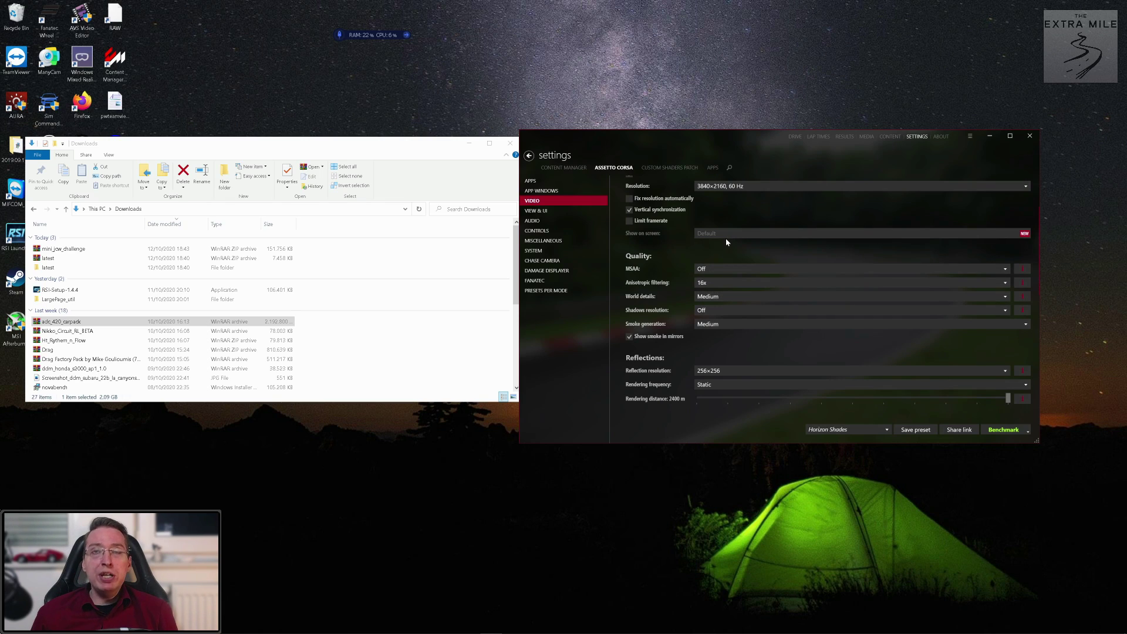
scroll(732, 239, "up", 3)
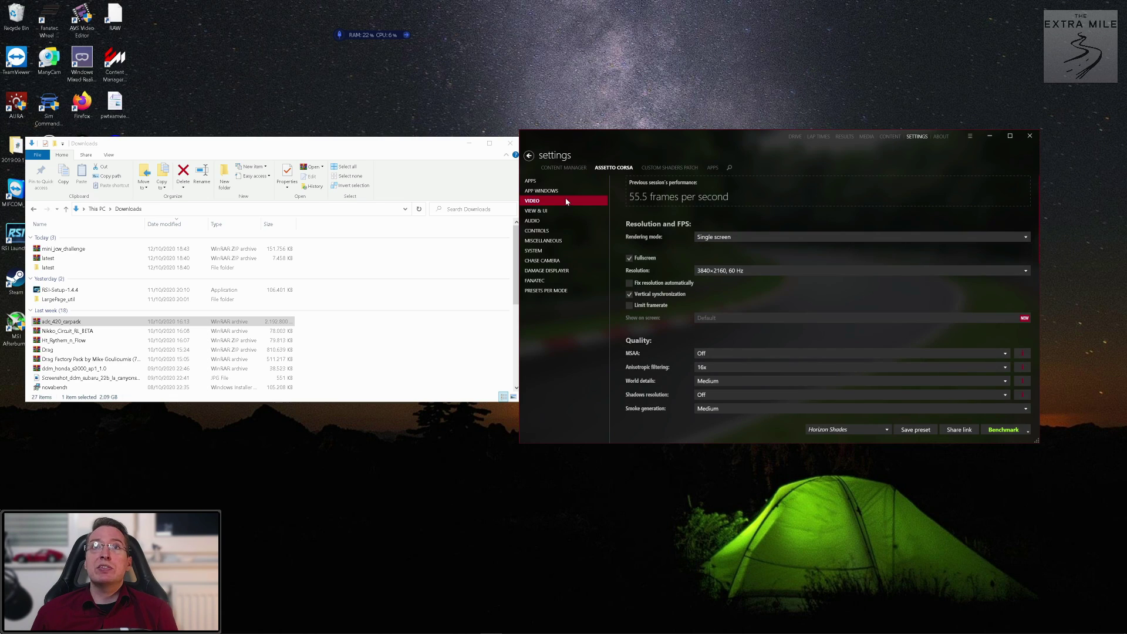
Set the MSAA video quality to 4x and switch it back to Off
scroll(734, 231, "down", 2)
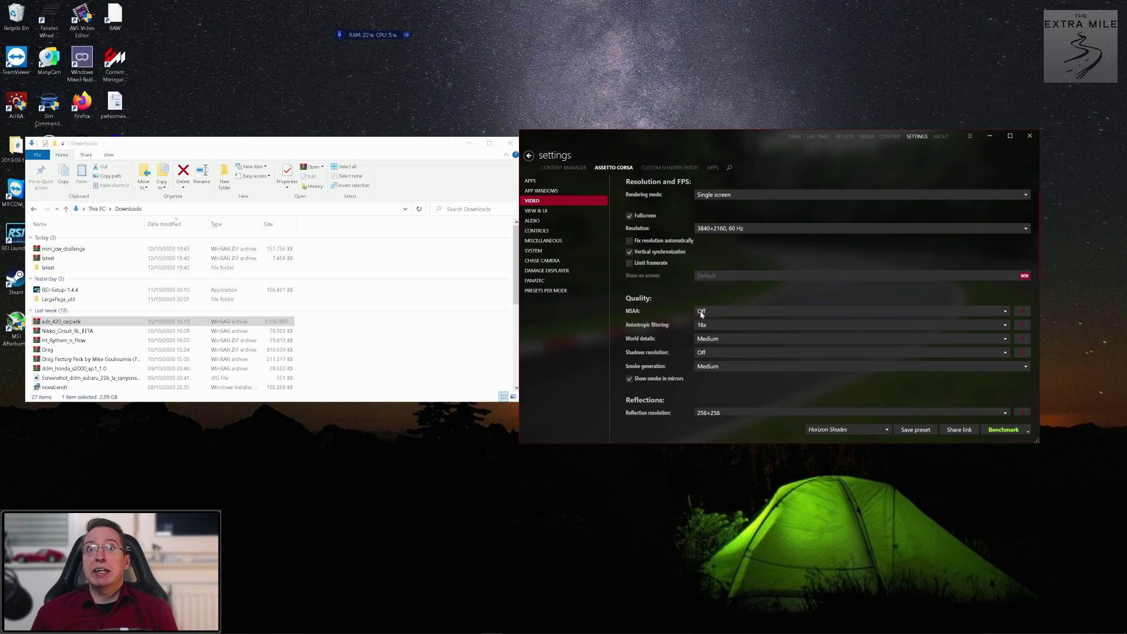
left_click(792, 308)
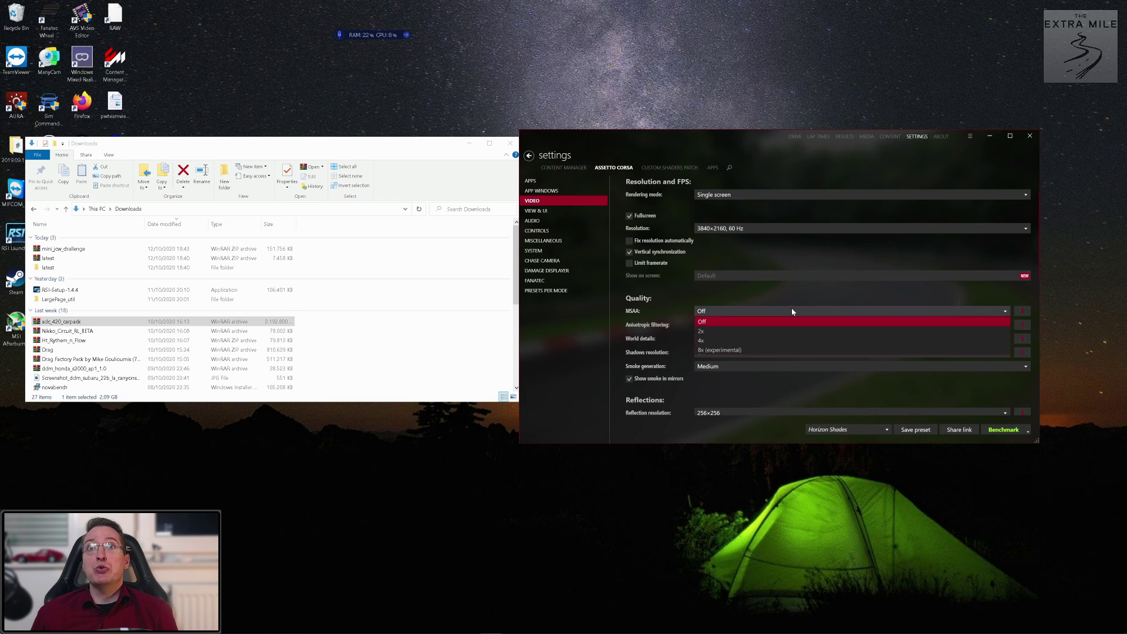
left_click(772, 340)
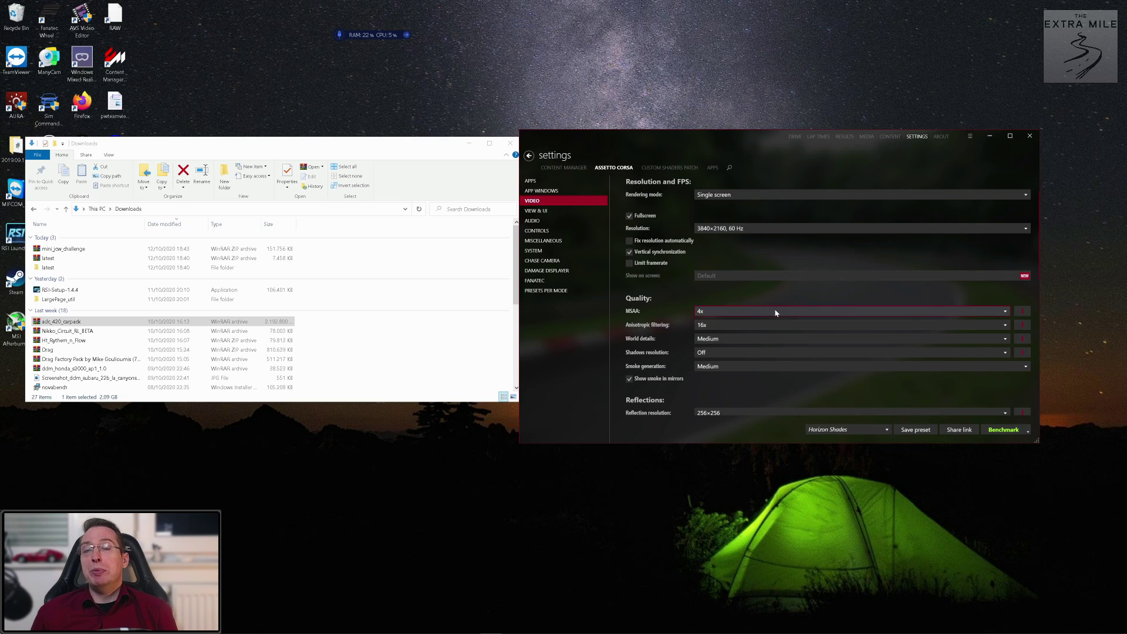
left_click(776, 313)
left_click(766, 319)
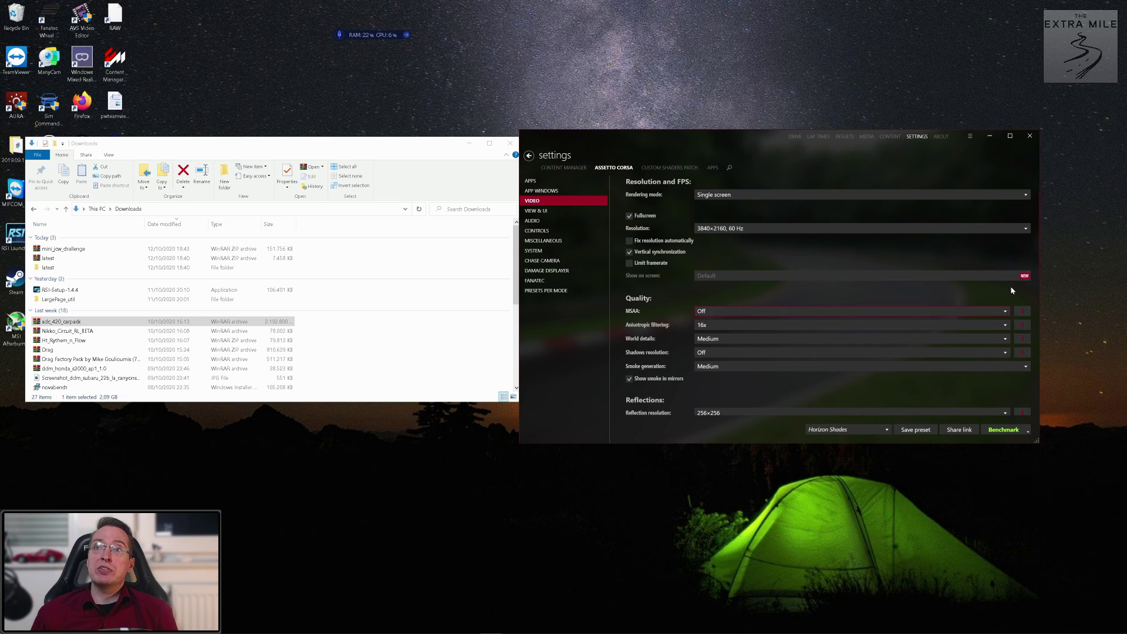
Compare the MSAA levels from off to 8x (experimental) in the visual preview and apply 2x
left_click(1021, 311)
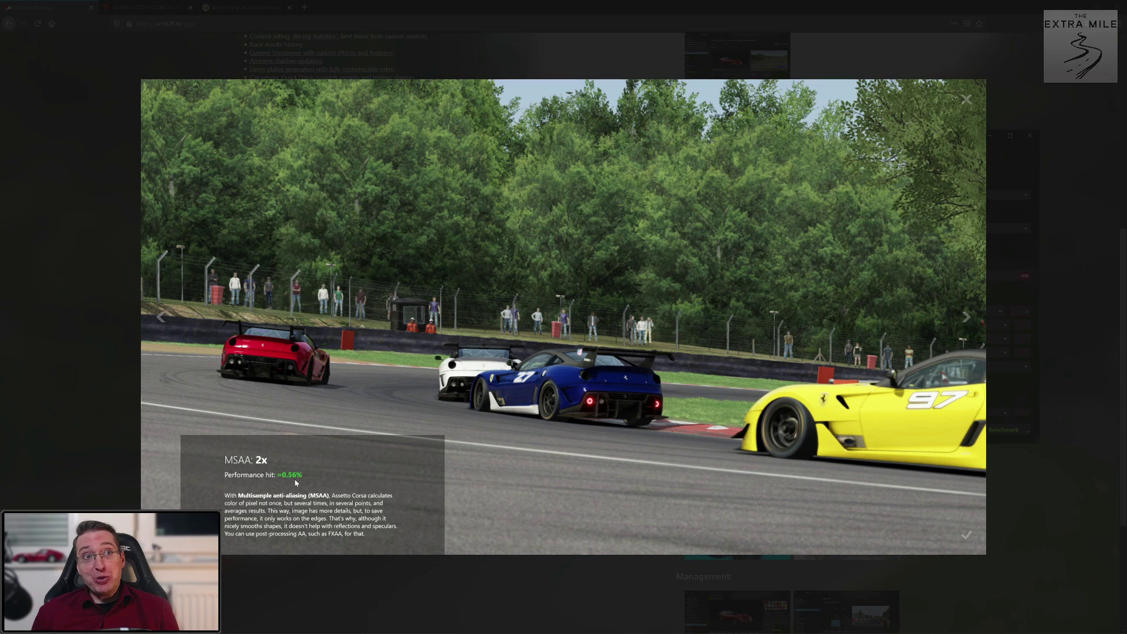
mouse_move(290, 480)
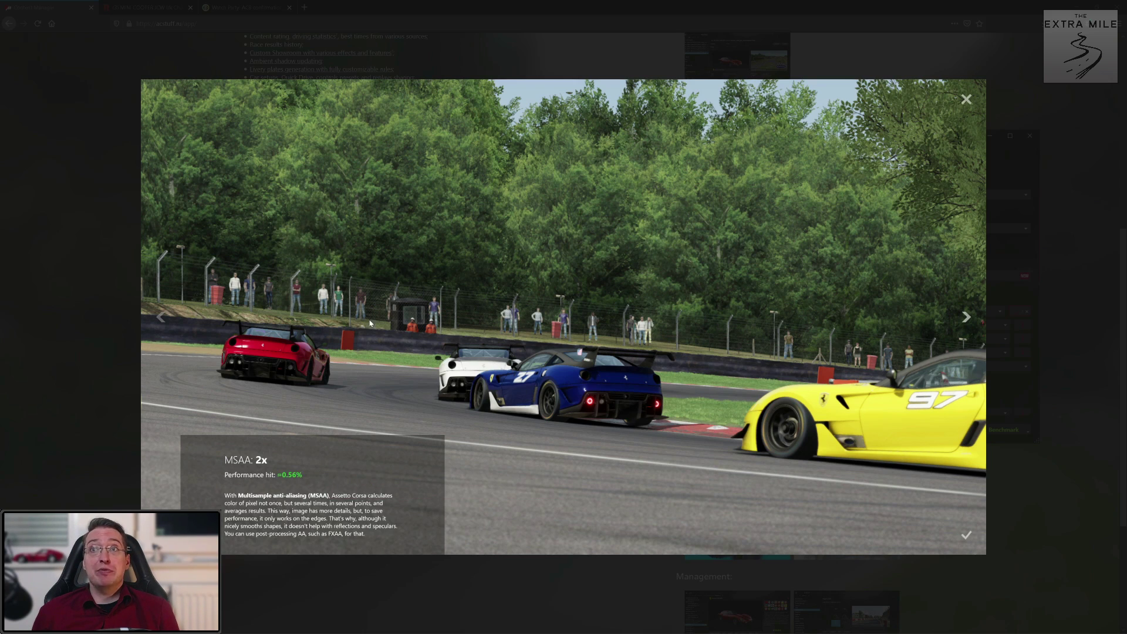
left_click(160, 318)
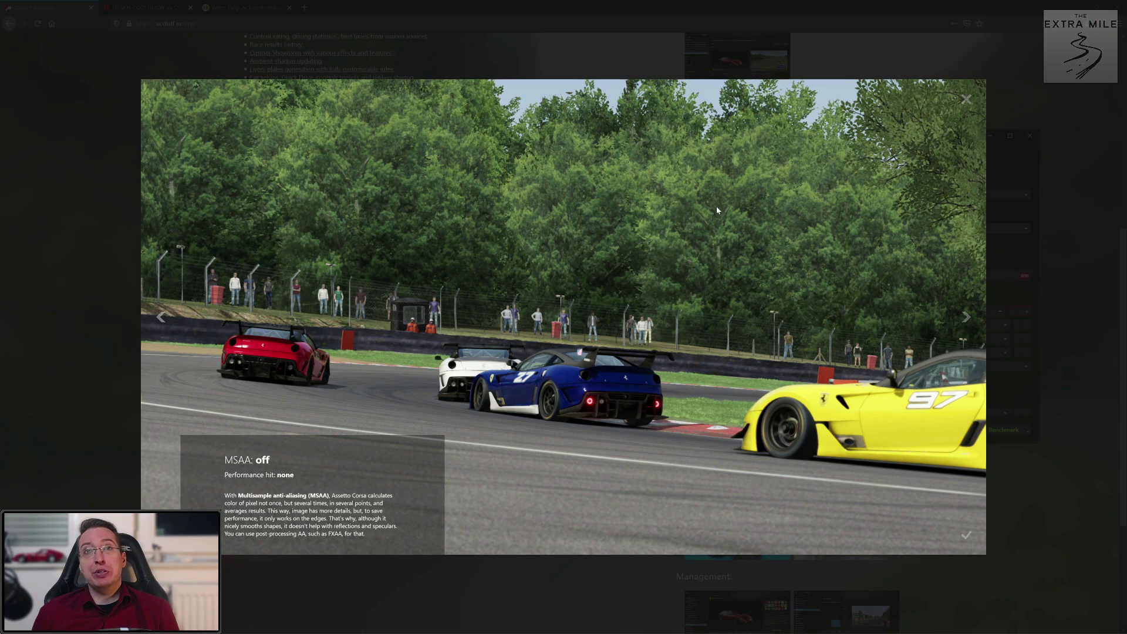
left_click(969, 322)
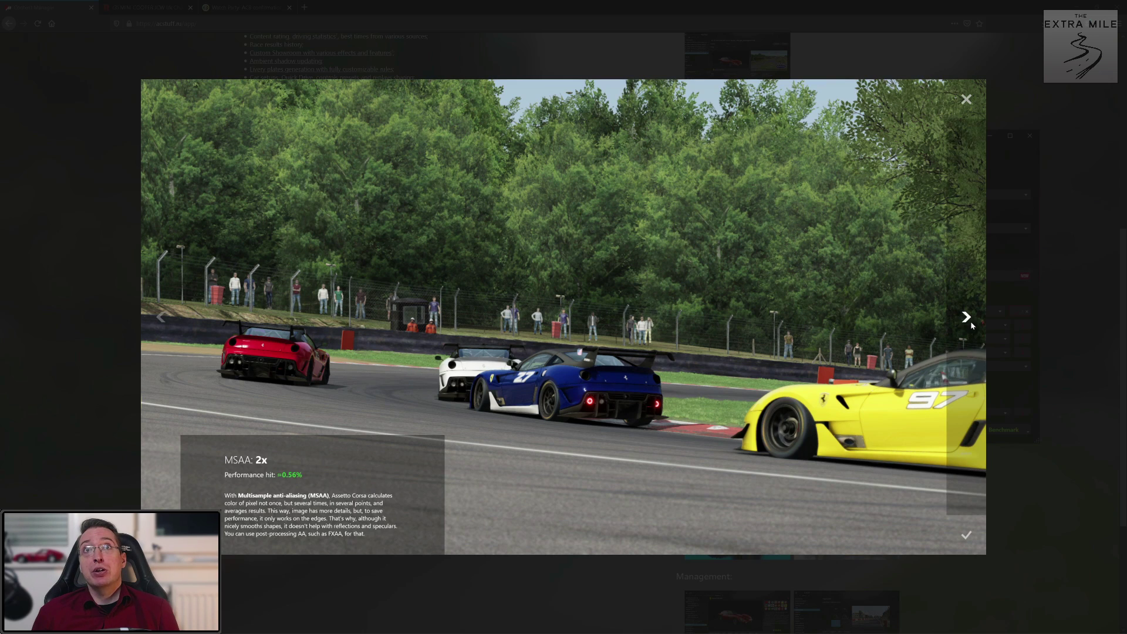
left_click(970, 322)
left_click(971, 321)
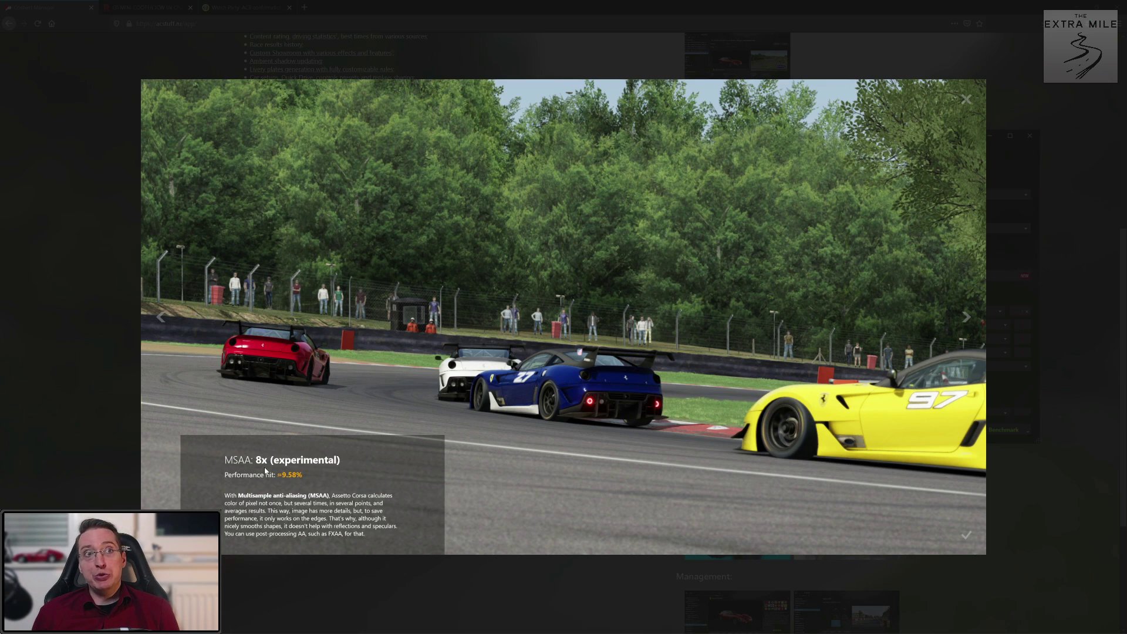
left_click(164, 318)
left_click(165, 318)
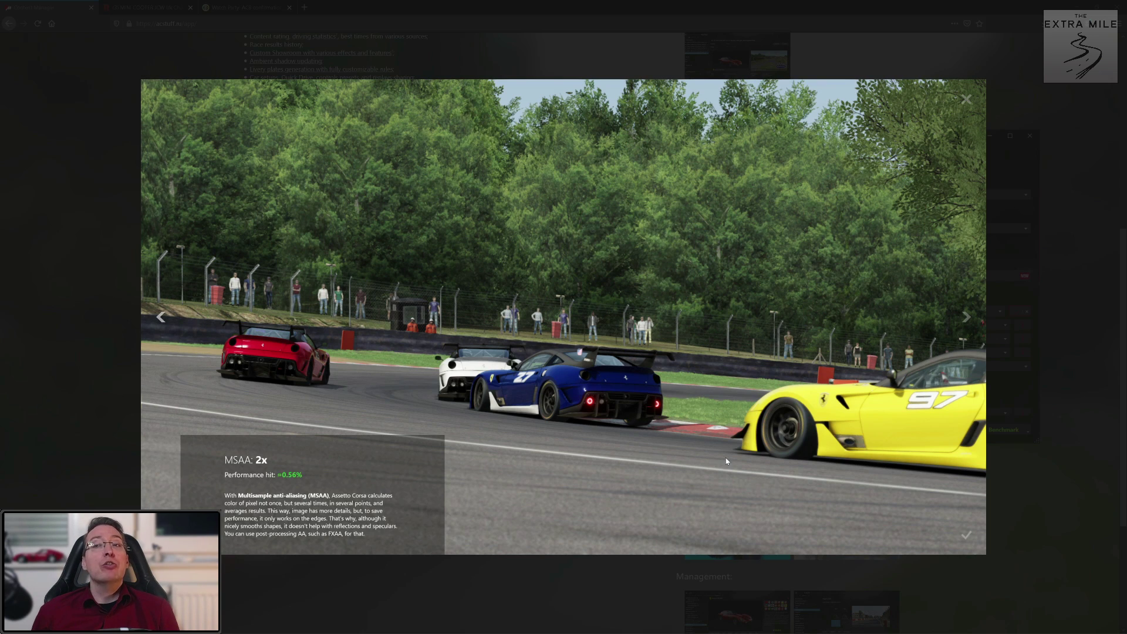
left_click(969, 535)
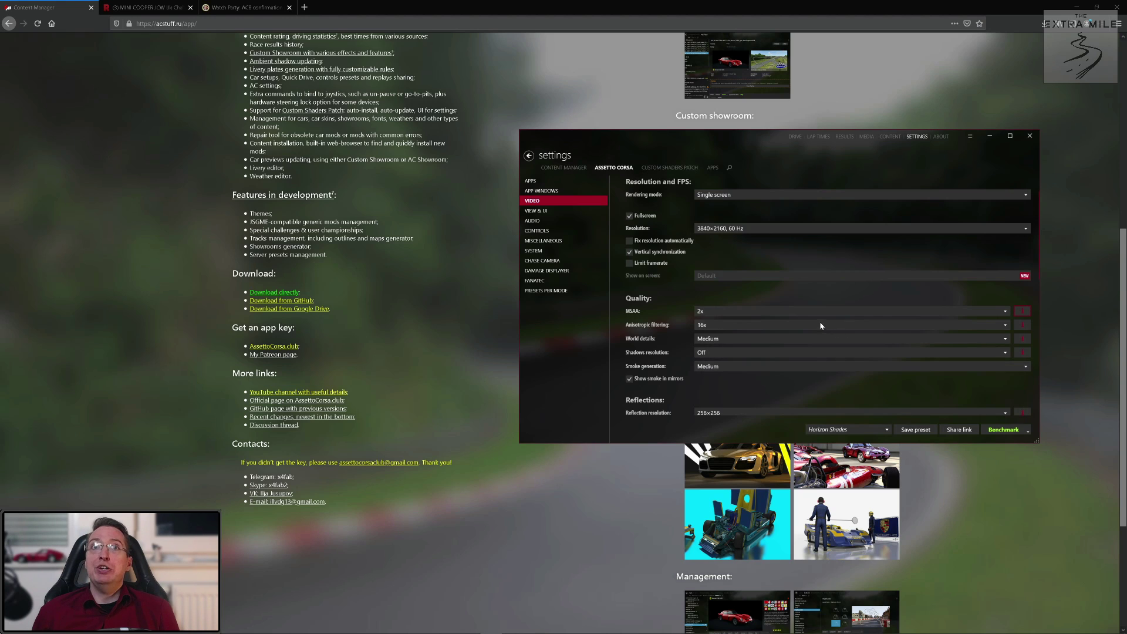
Compare the world details levels from low to very high in the visual preview and close it without applying a change
left_click(1011, 338)
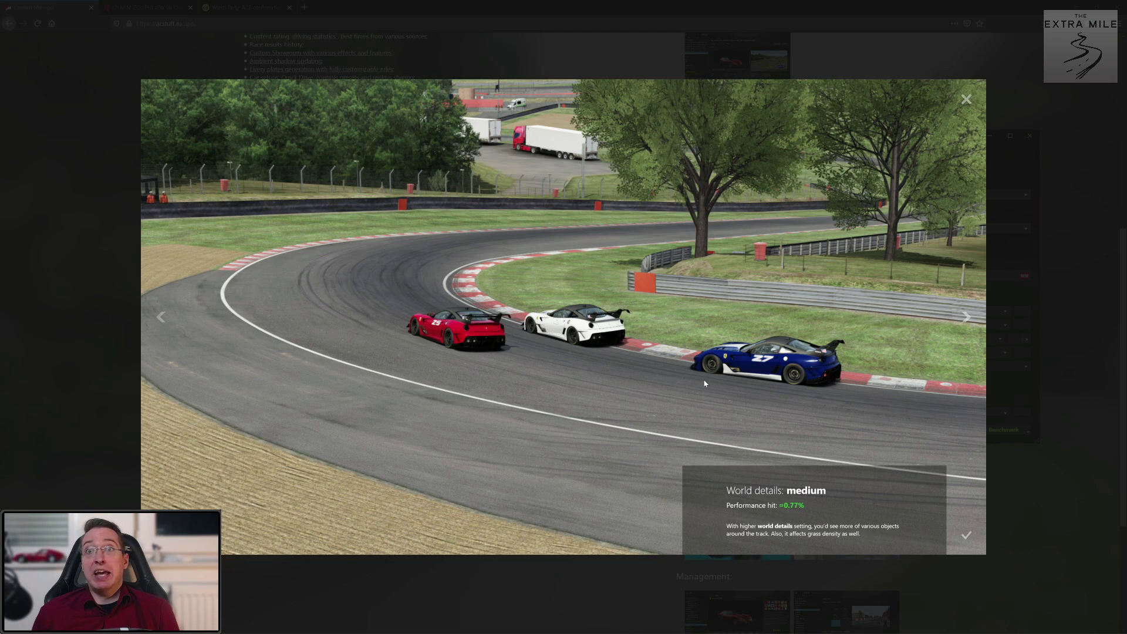
left_click(164, 321)
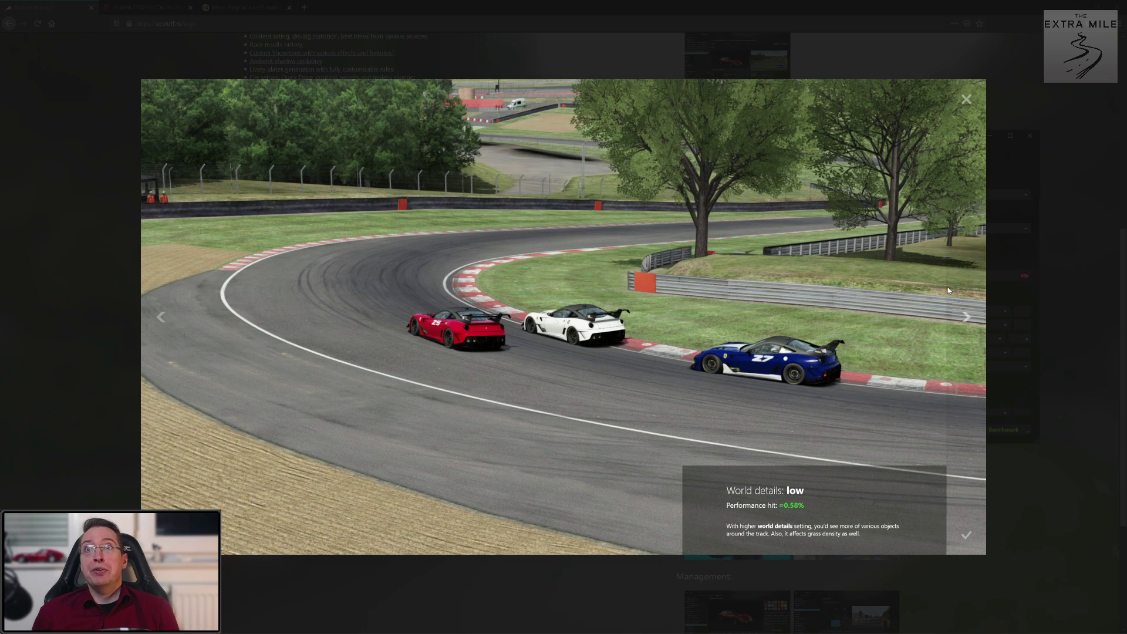
left_click(967, 317)
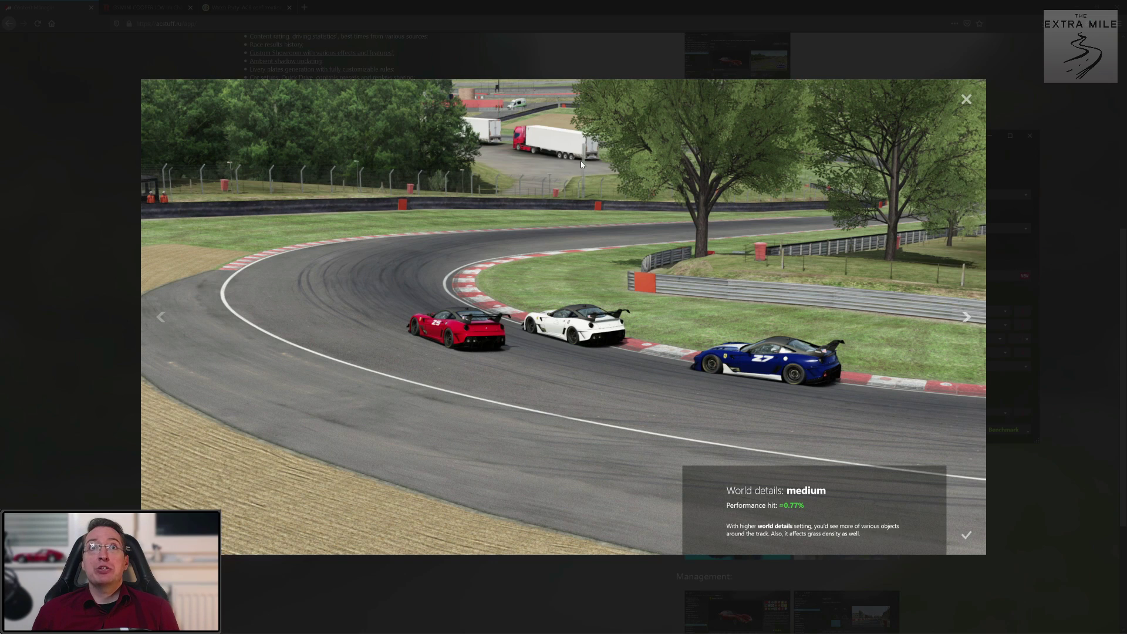
left_click(963, 317)
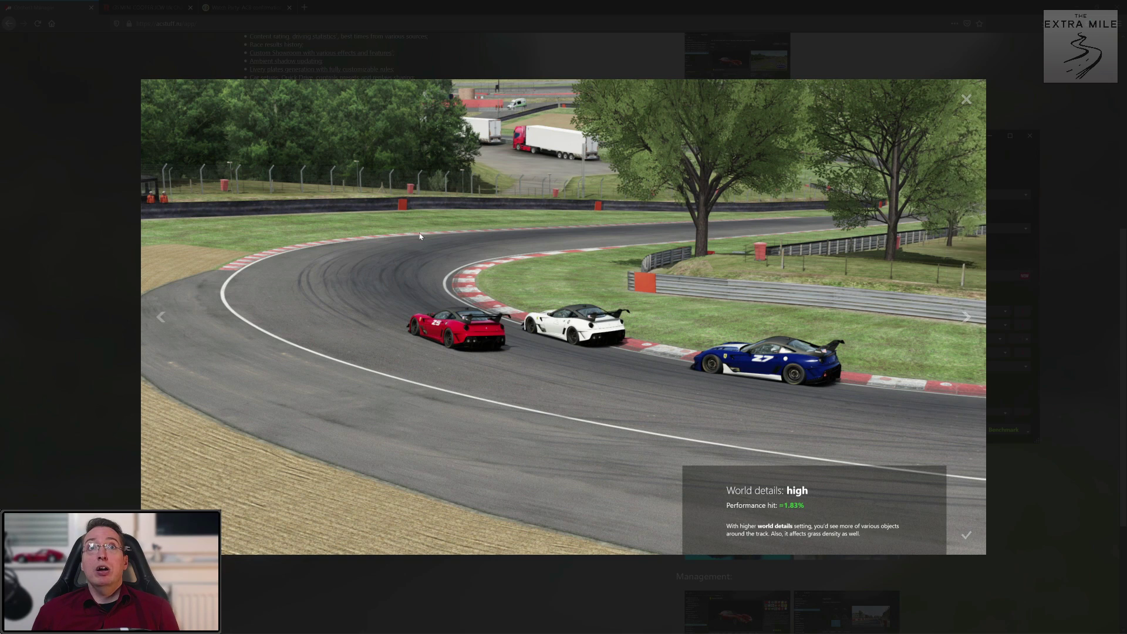
left_click(160, 317)
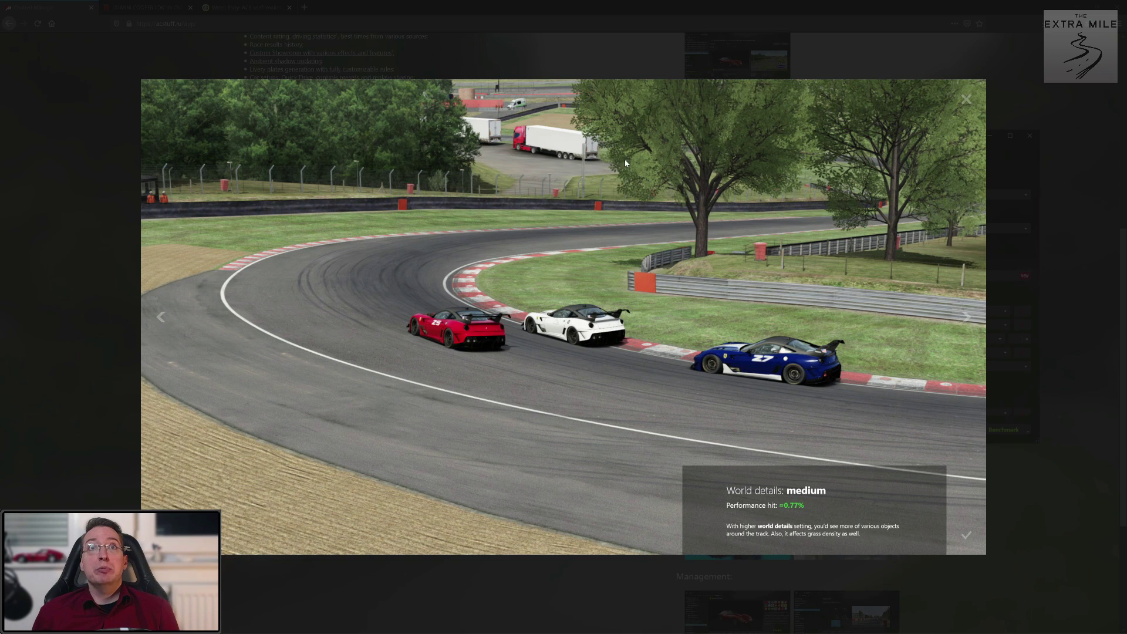
left_click(966, 320)
left_click(966, 320)
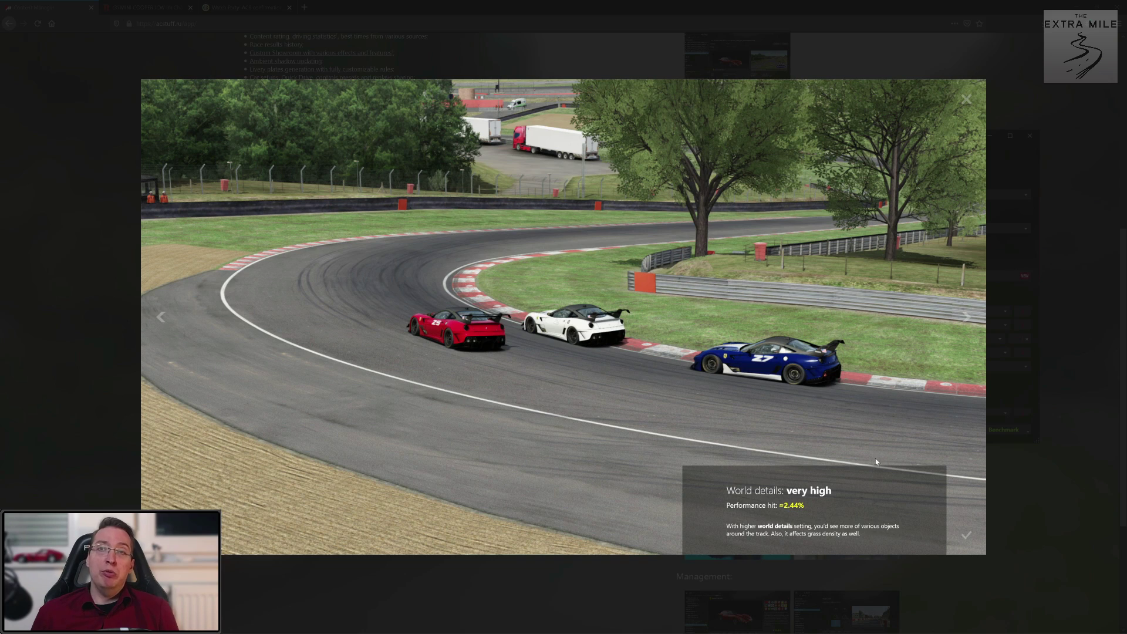
mouse_move(815, 508)
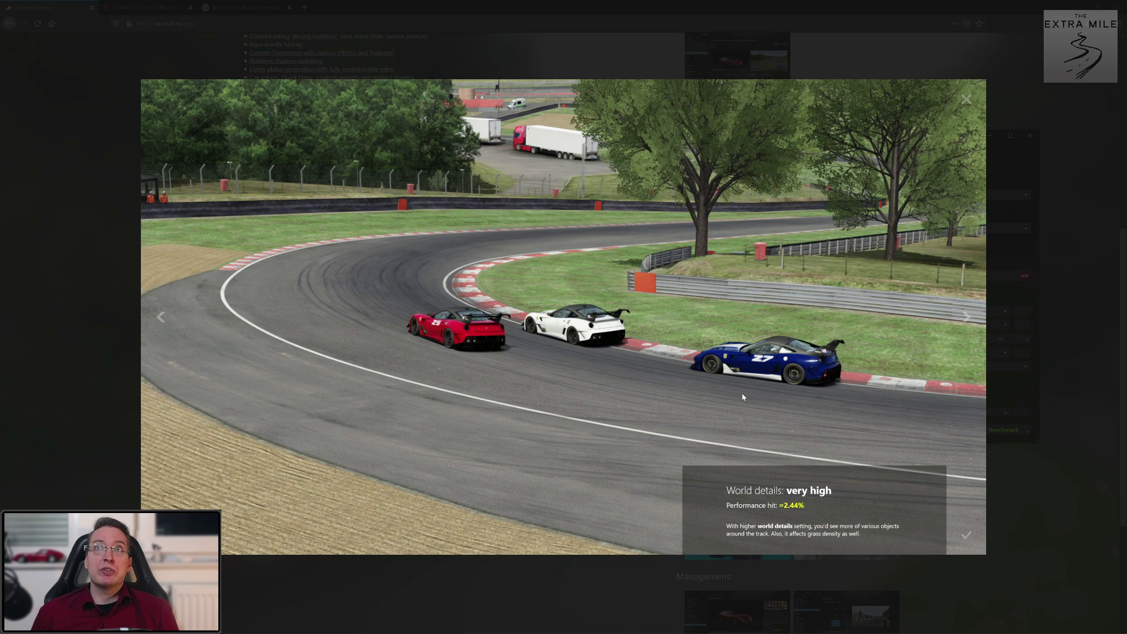
left_click(967, 99)
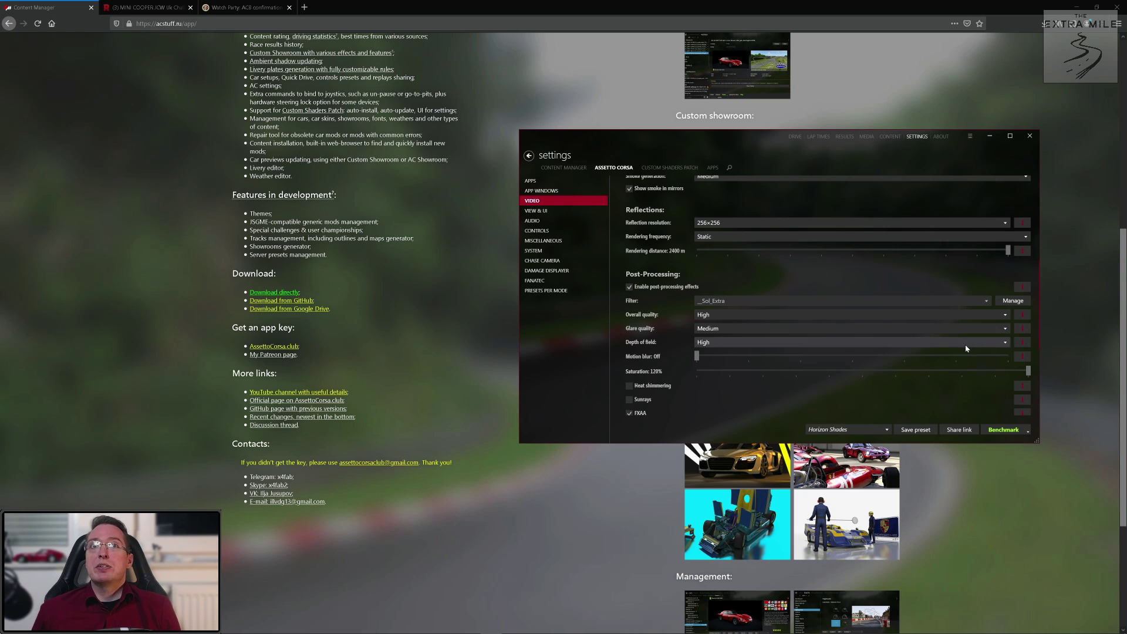
Review the remaining video settings, including reflections, post-processing, mirrors and system options
scroll(968, 349, "down", 5)
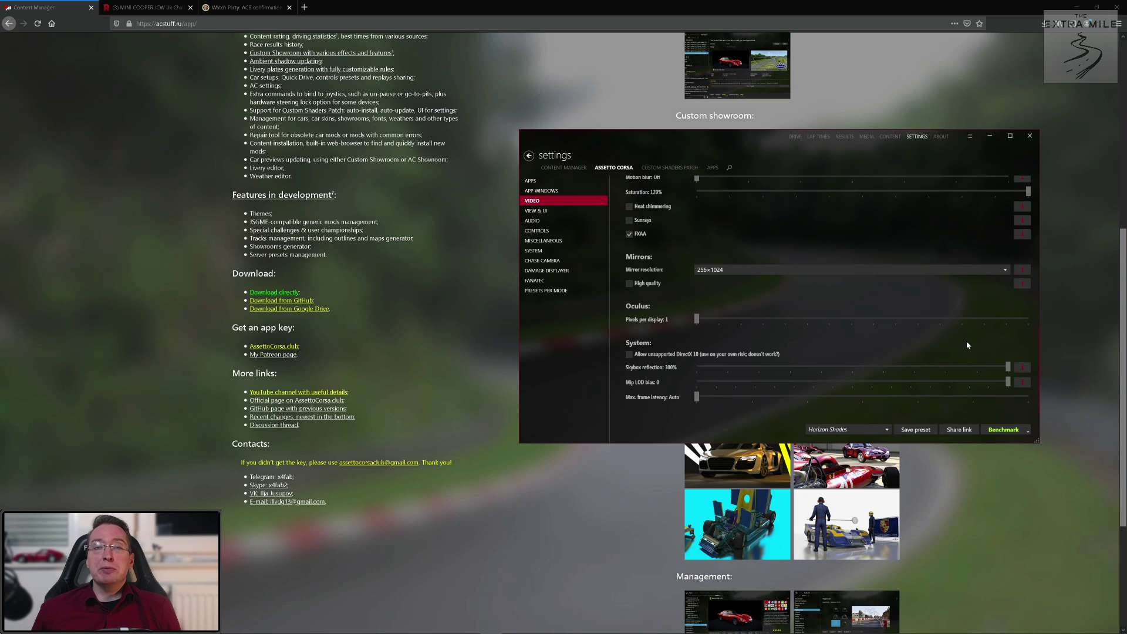
scroll(843, 297, "up", 10)
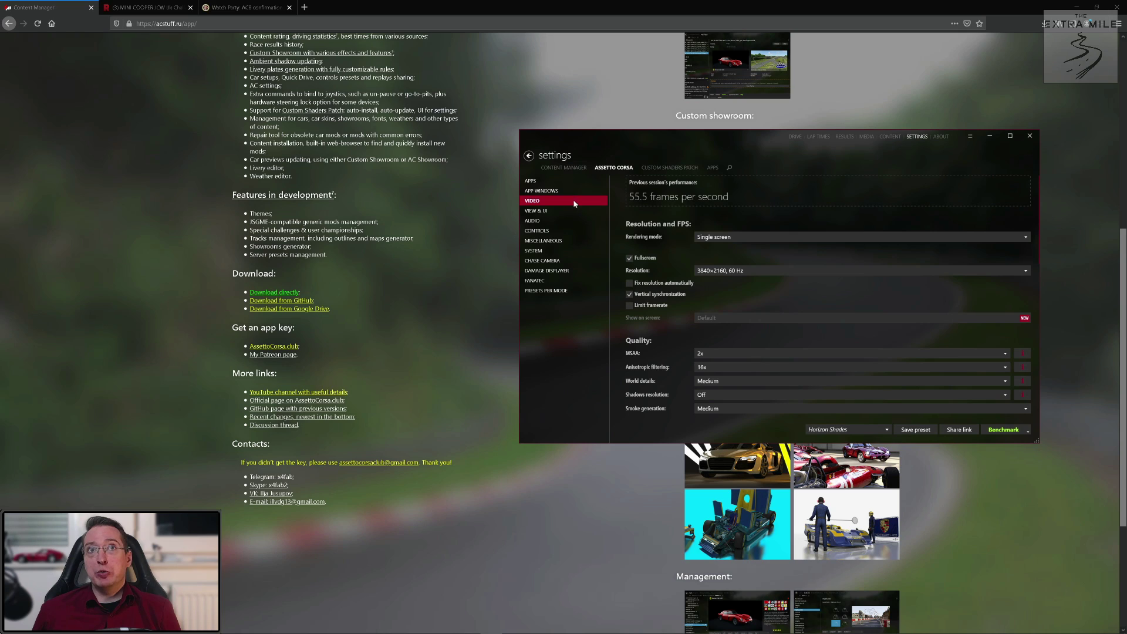
scroll(728, 270, "down", 8)
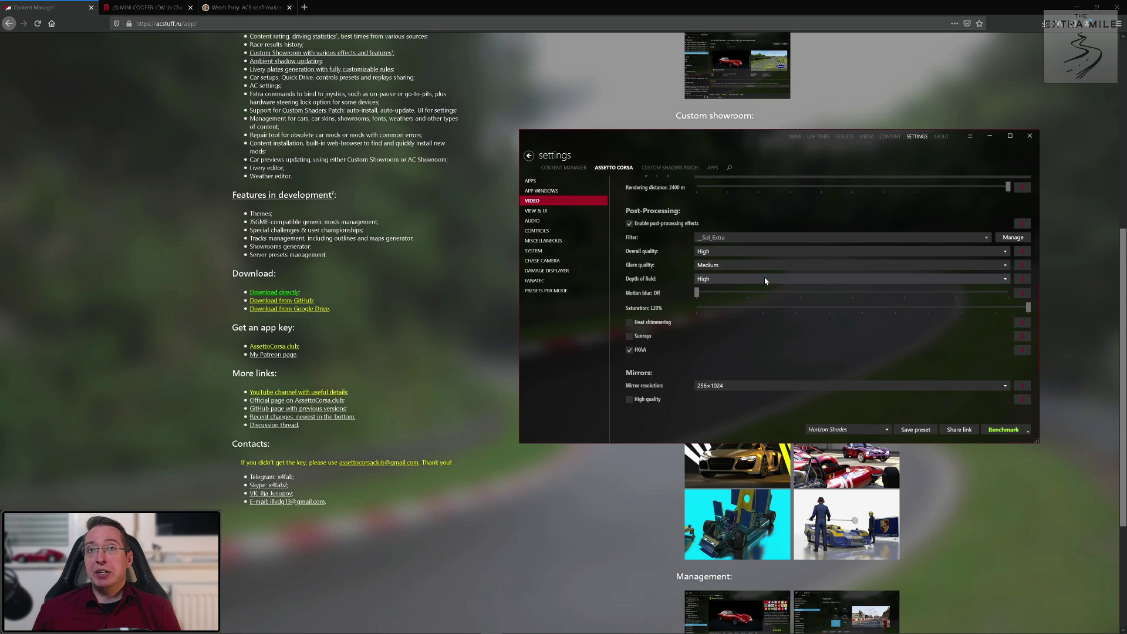
scroll(758, 265, "down", 4)
scroll(823, 311, "up", 5)
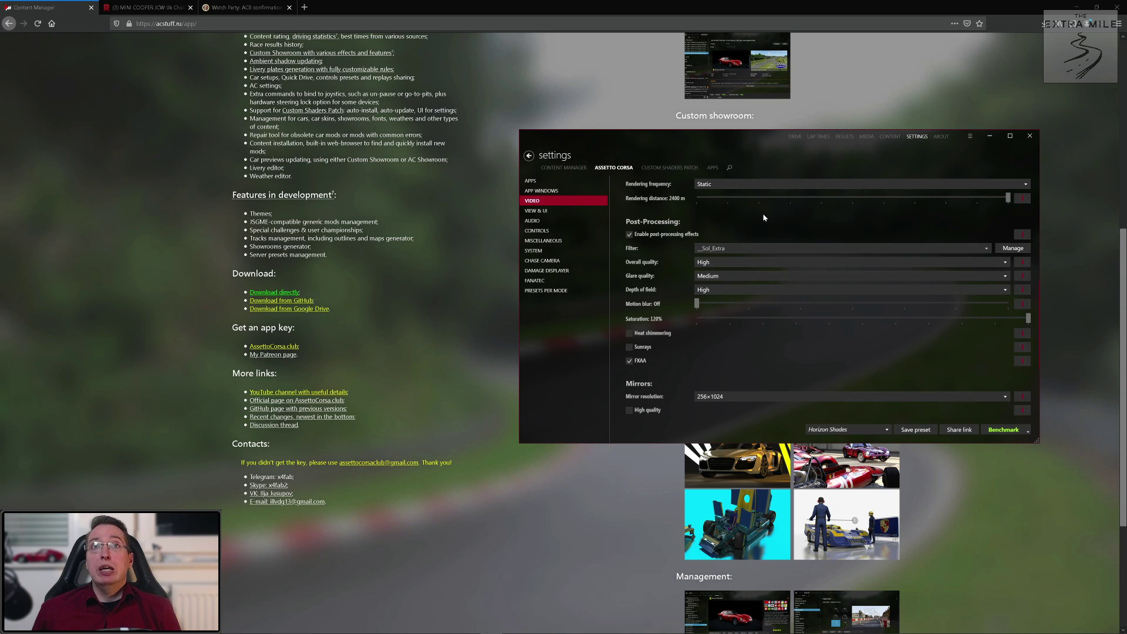
scroll(793, 253, "up", 3)
Open the Custom Shaders Patch settings and examine the list of extensions and the available patch versions
key("alt+Left")
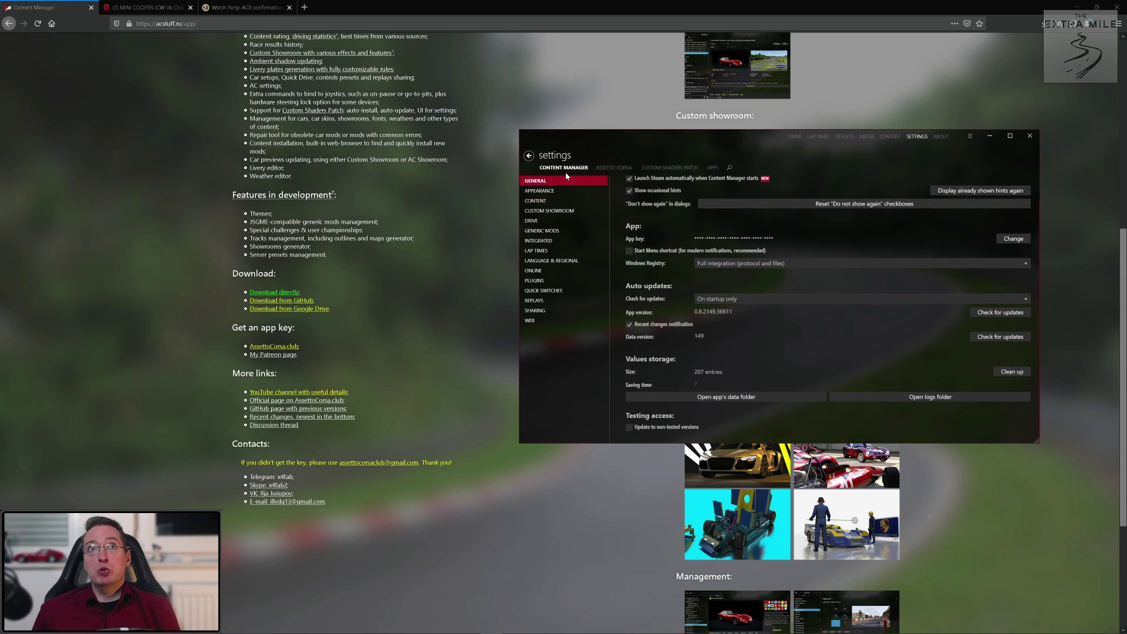
left_click(670, 168)
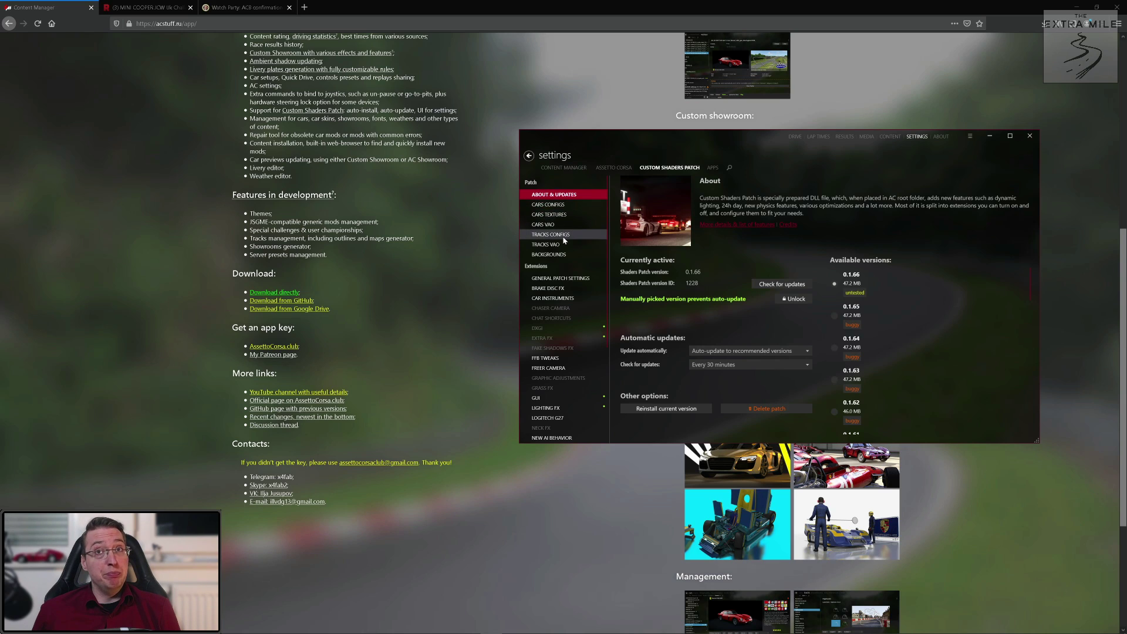
scroll(569, 263, "down", 5)
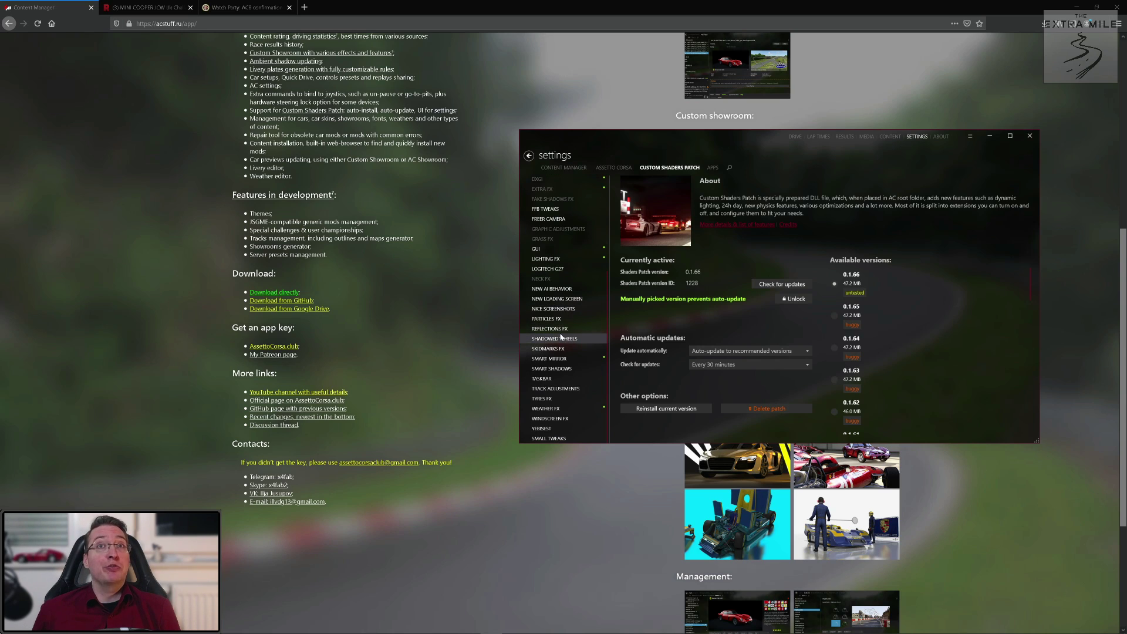
scroll(560, 338, "up", 5)
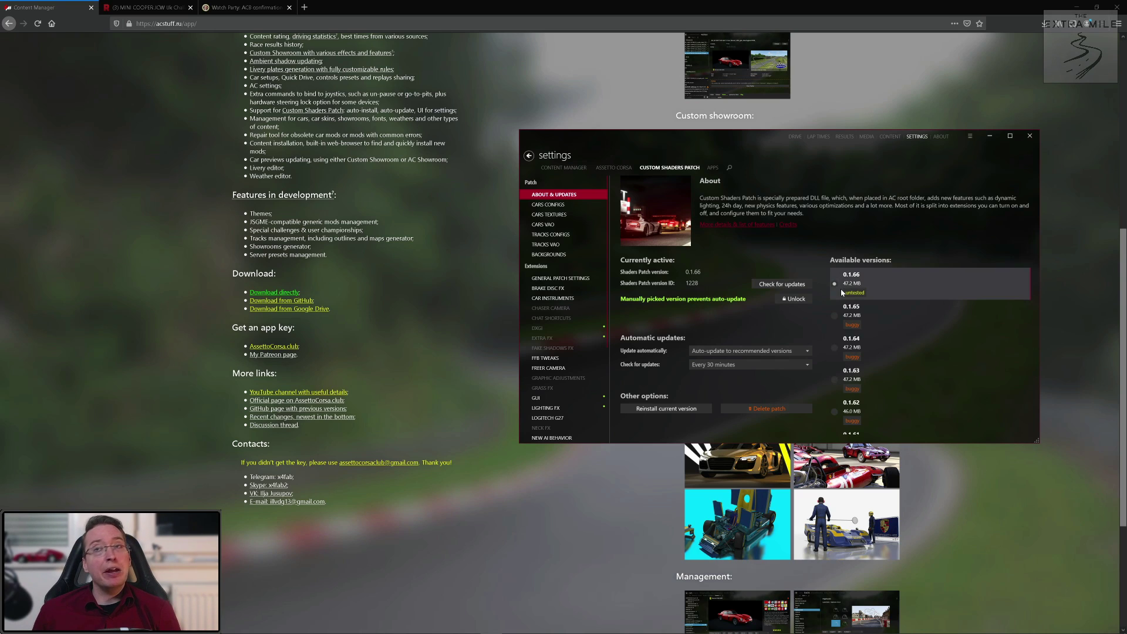
scroll(972, 283, "down", 3)
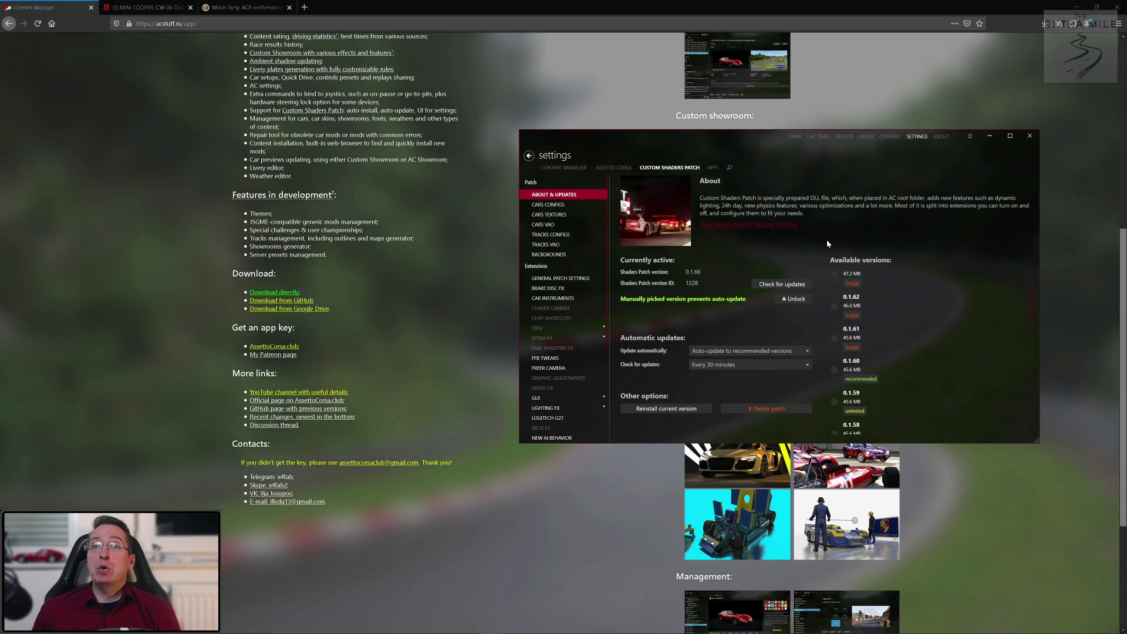
scroll(822, 305, "up", 3)
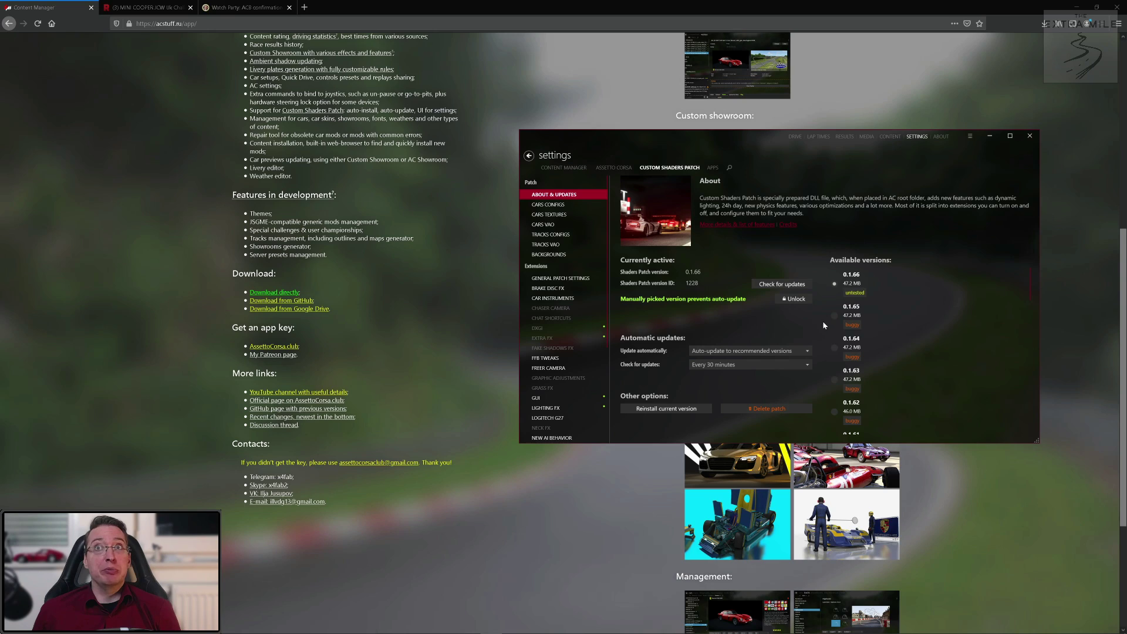